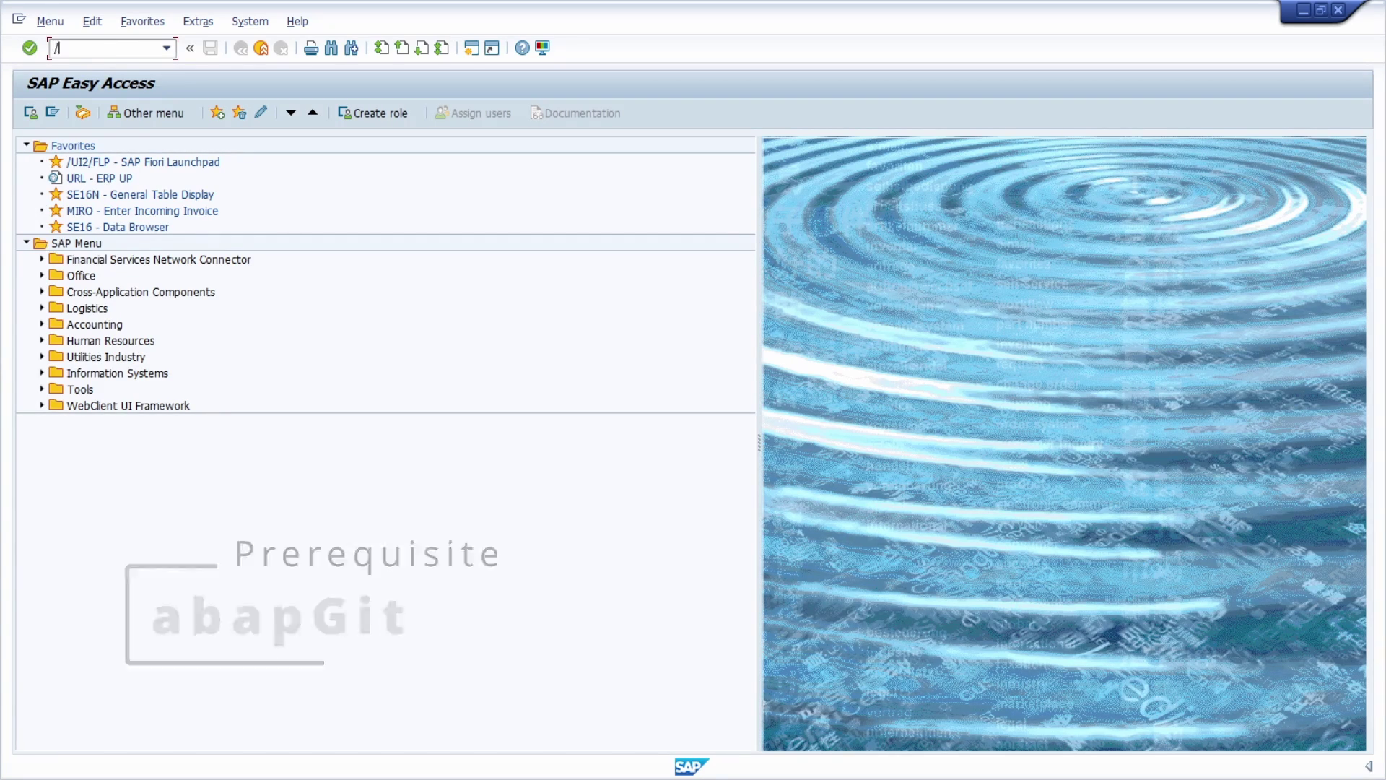
Step: Open the ABAP Editor via /nSE38 with ZABAPGIT_STANDALONE chosen as the program
type("/nse38")
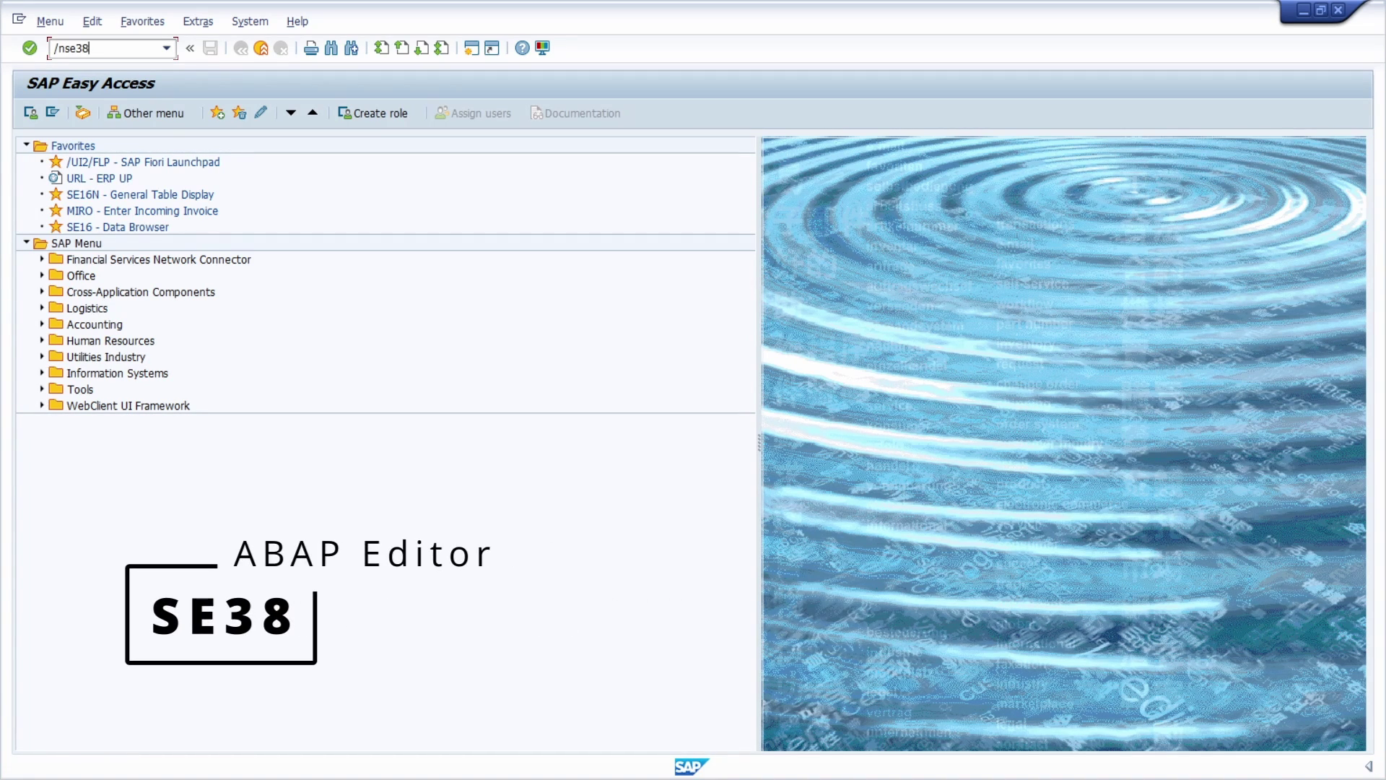
key("Return")
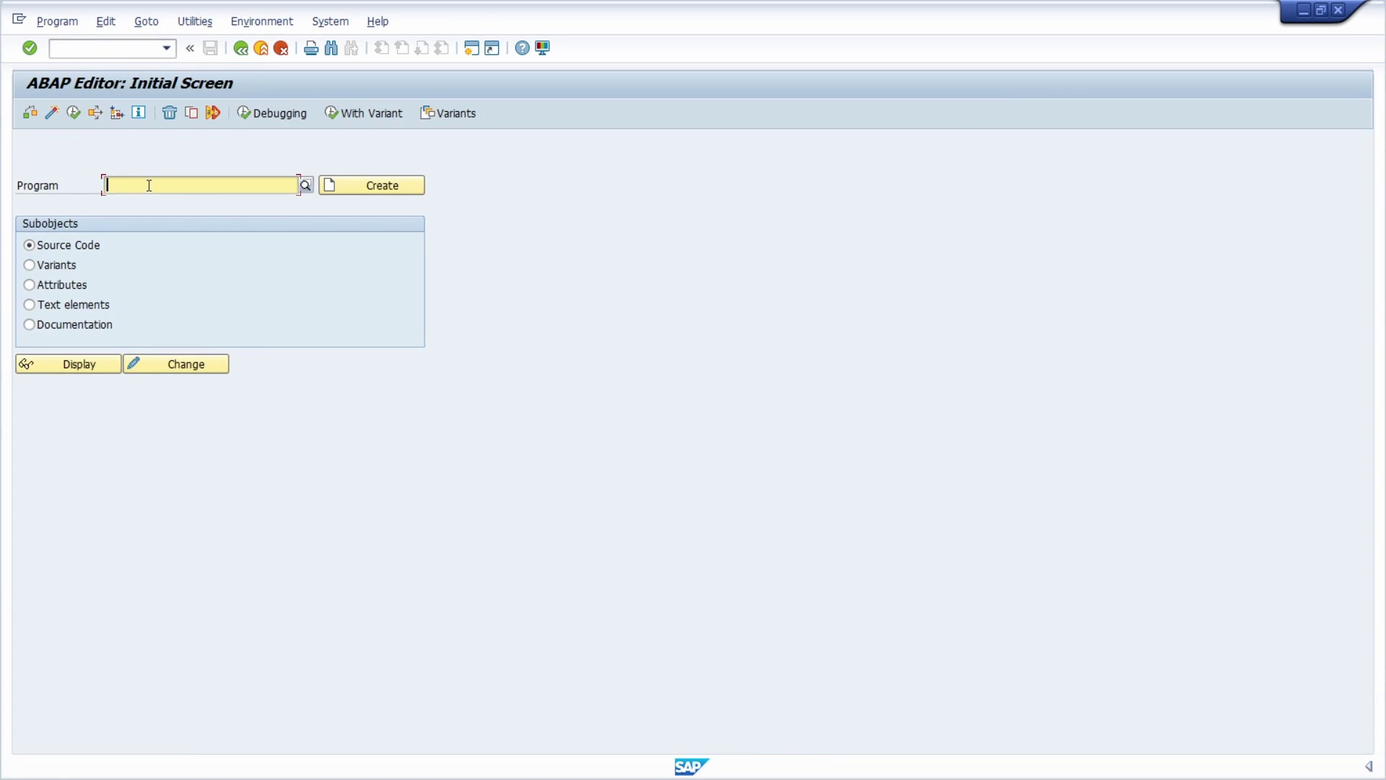
type("zabapgit_")
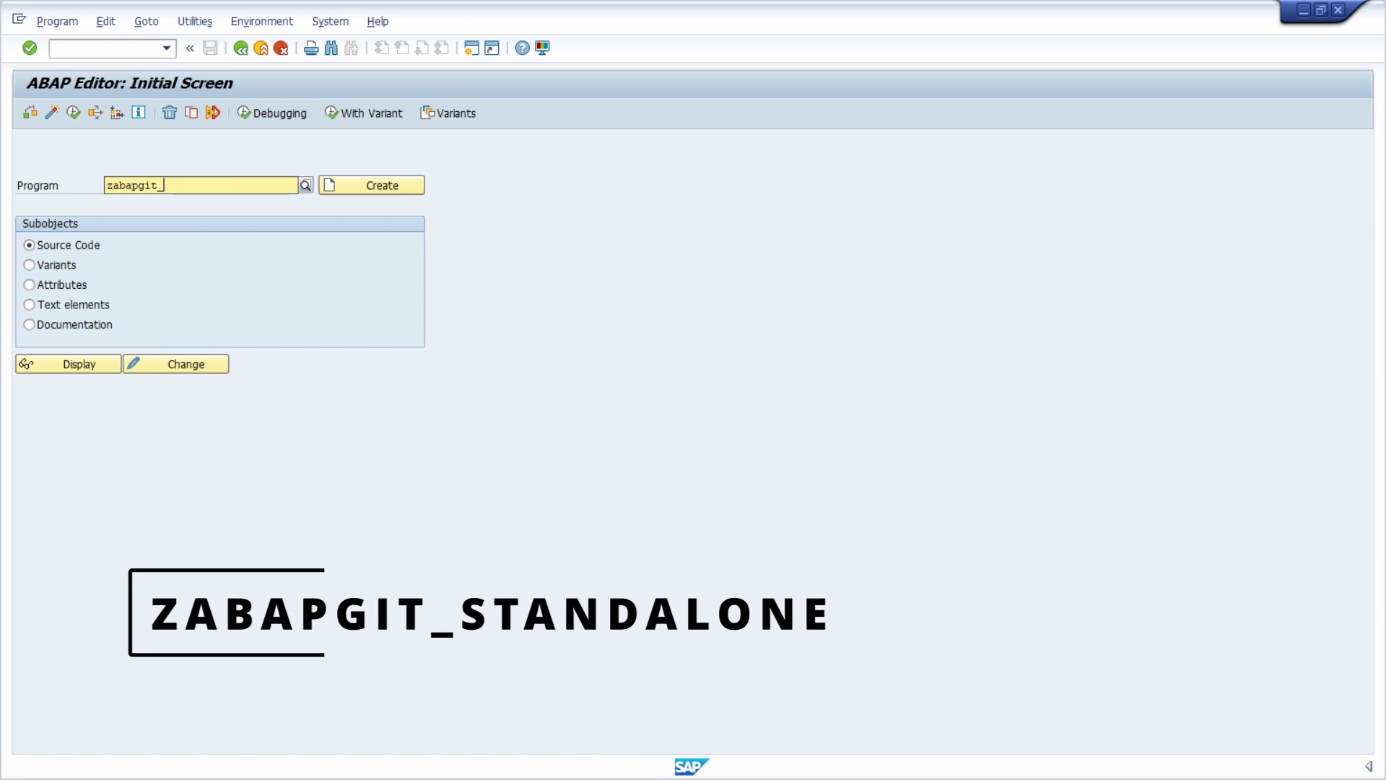
type("standalone")
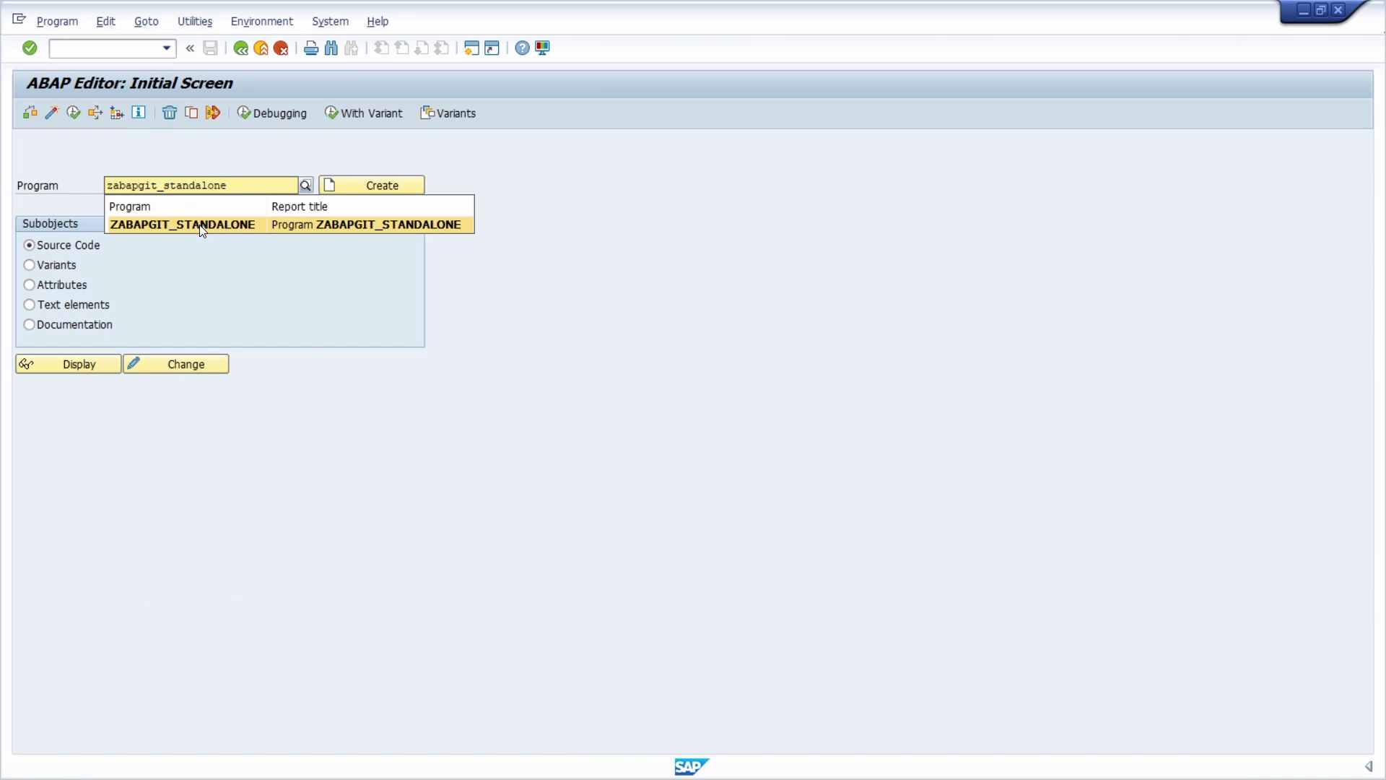
left_click(201, 225)
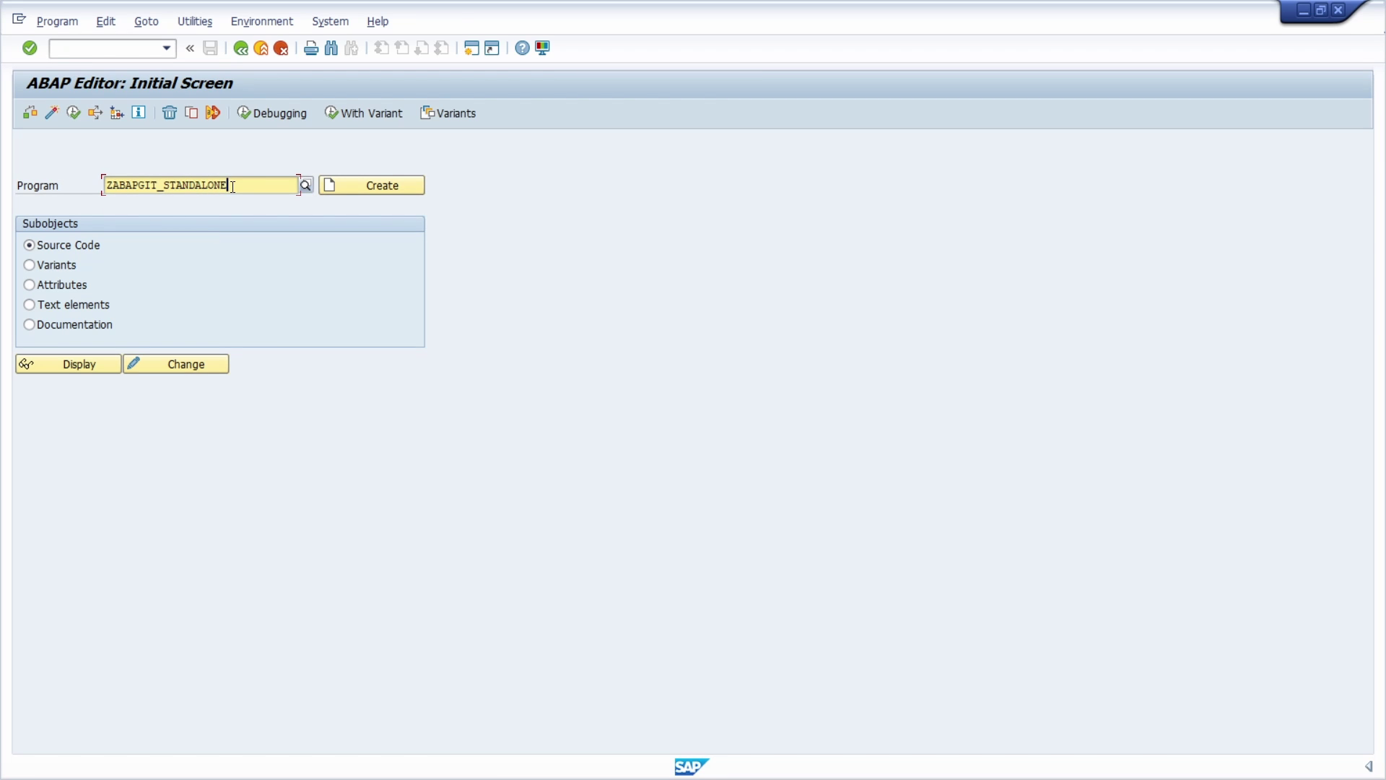
Step: Execute ZABAPGIT_STANDALONE with F8 to reach the abapGit Repository List
key("F8")
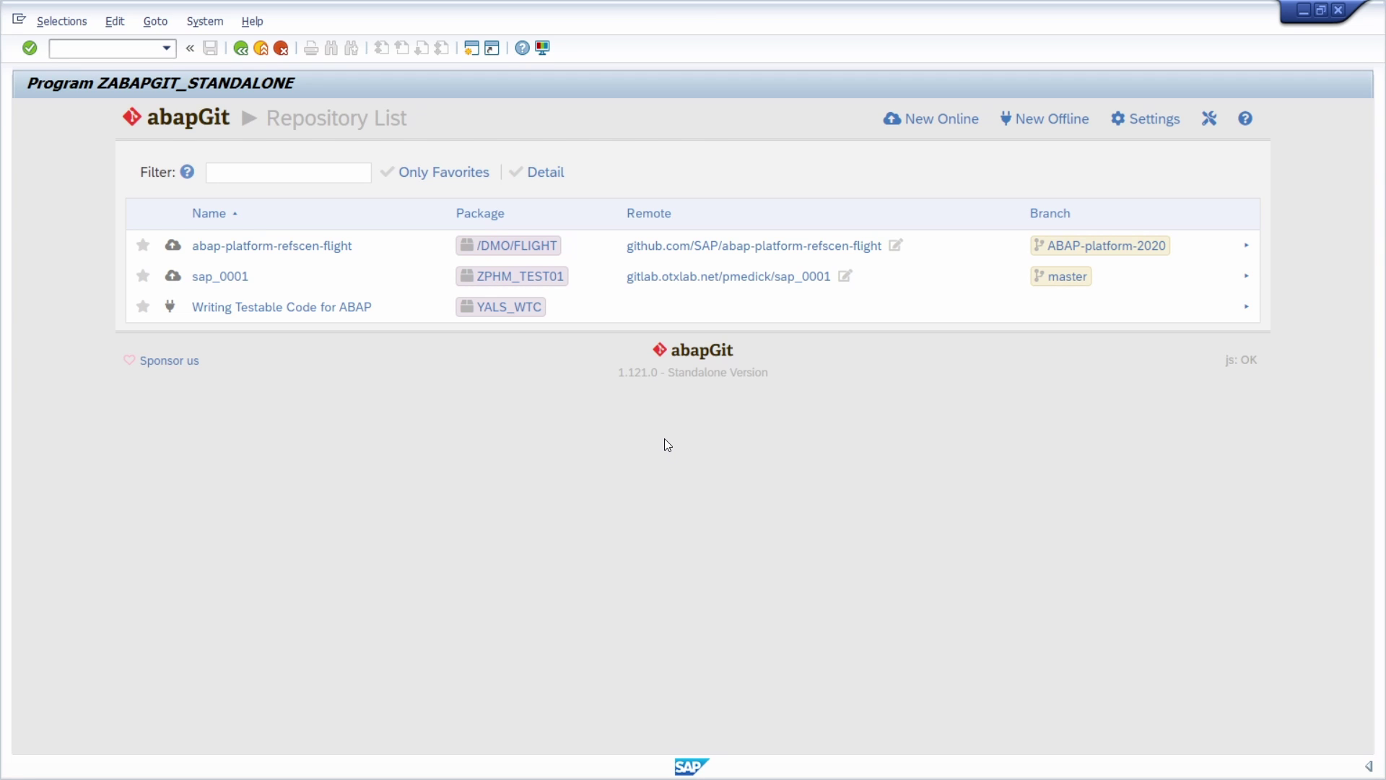
Step: Start a new online repository with the pasted abap2xlsx GitHub URL and package $abap2xlsx
left_click(936, 119)
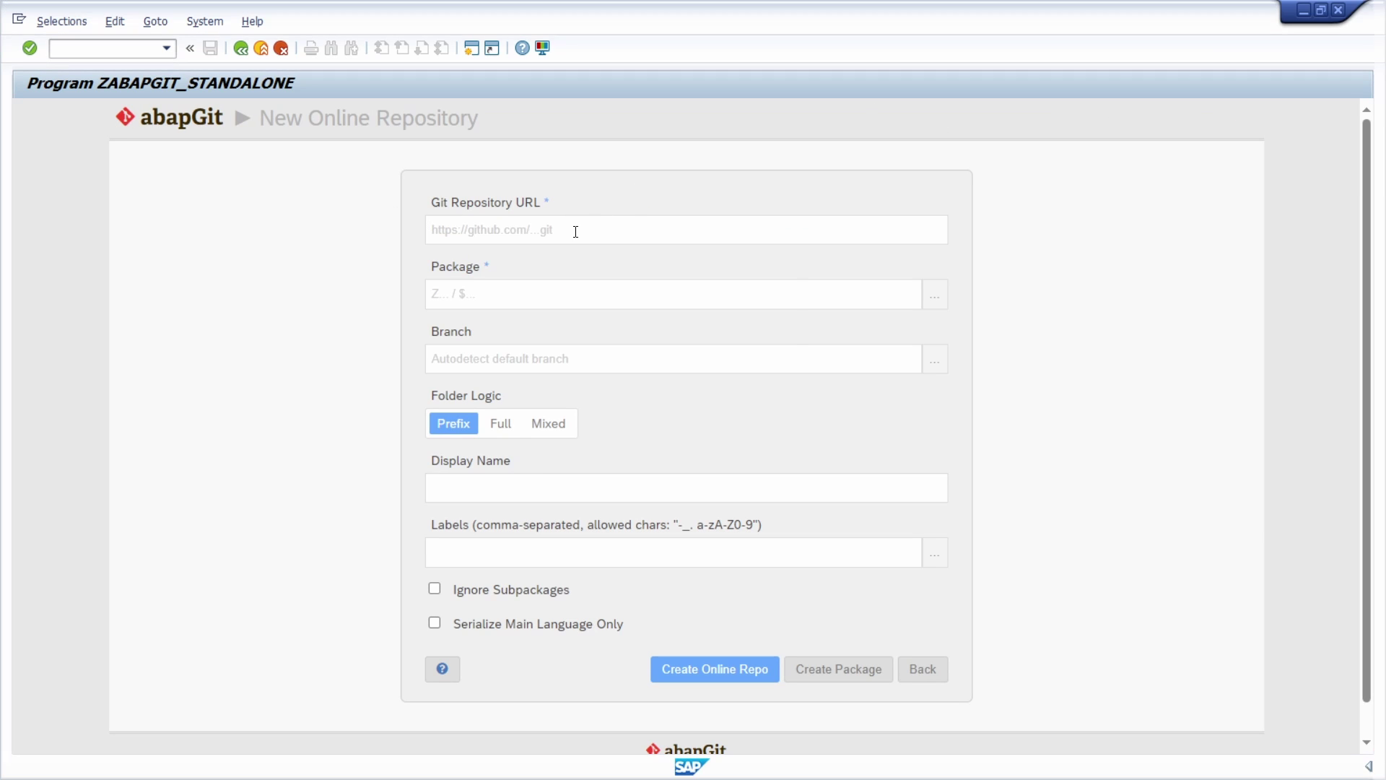
left_click(542, 231)
type("https://github.com/abap2xlsx/abap2xlsx.git")
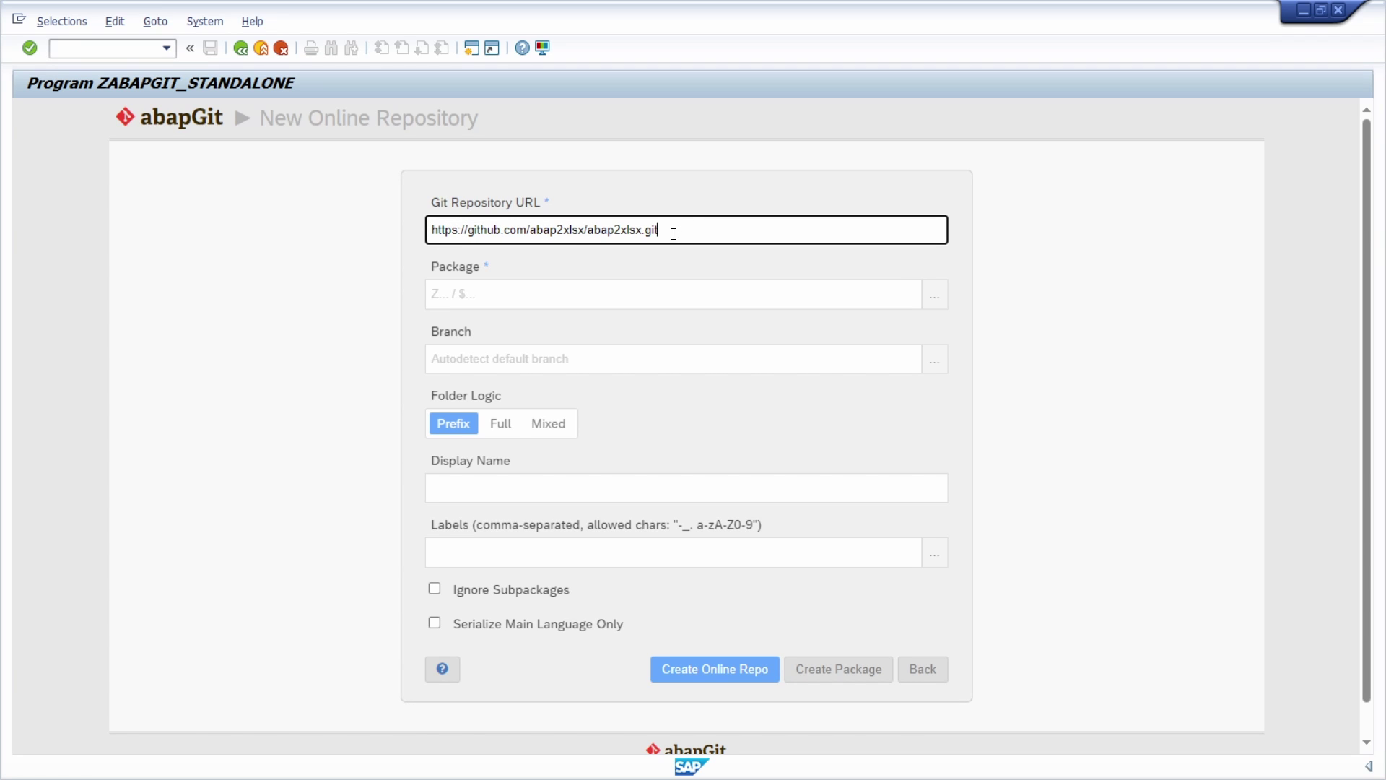
left_click(591, 297)
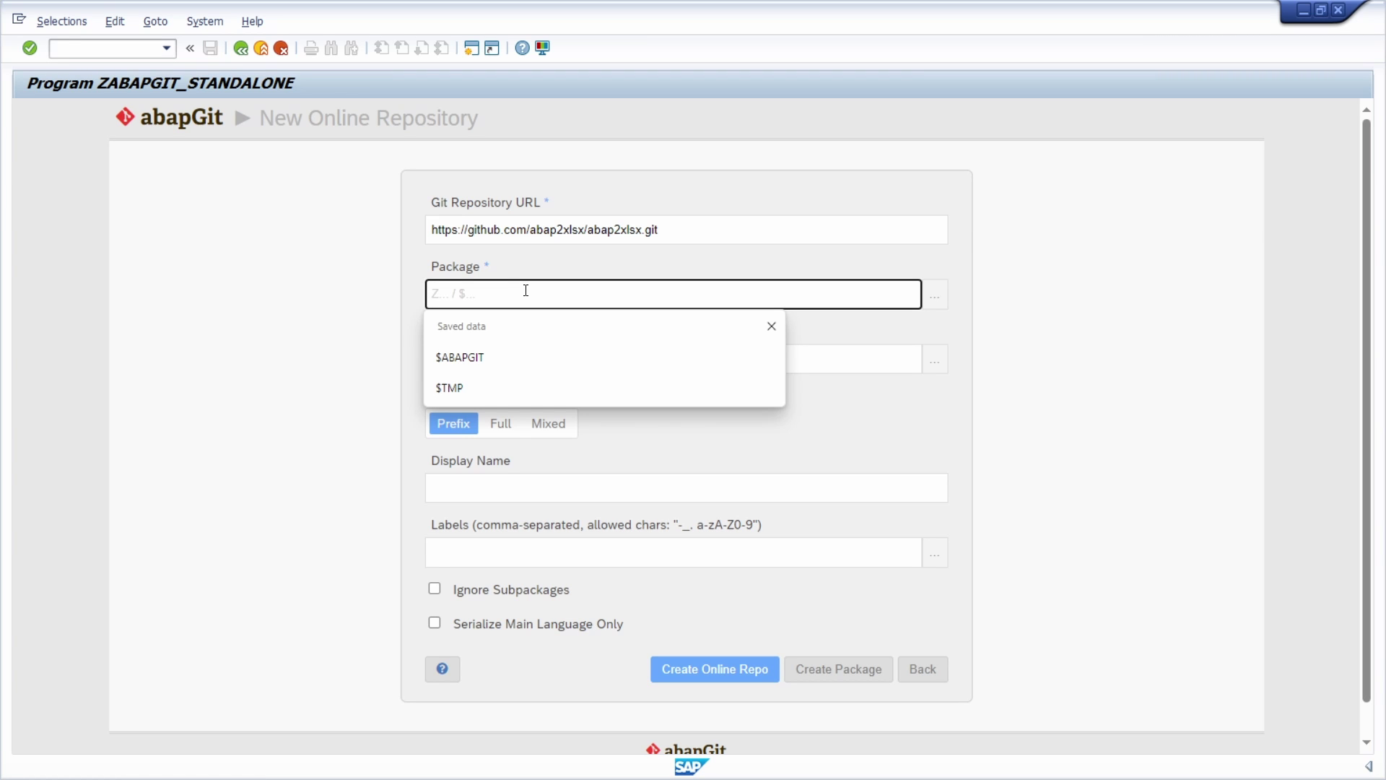
type("$abap2")
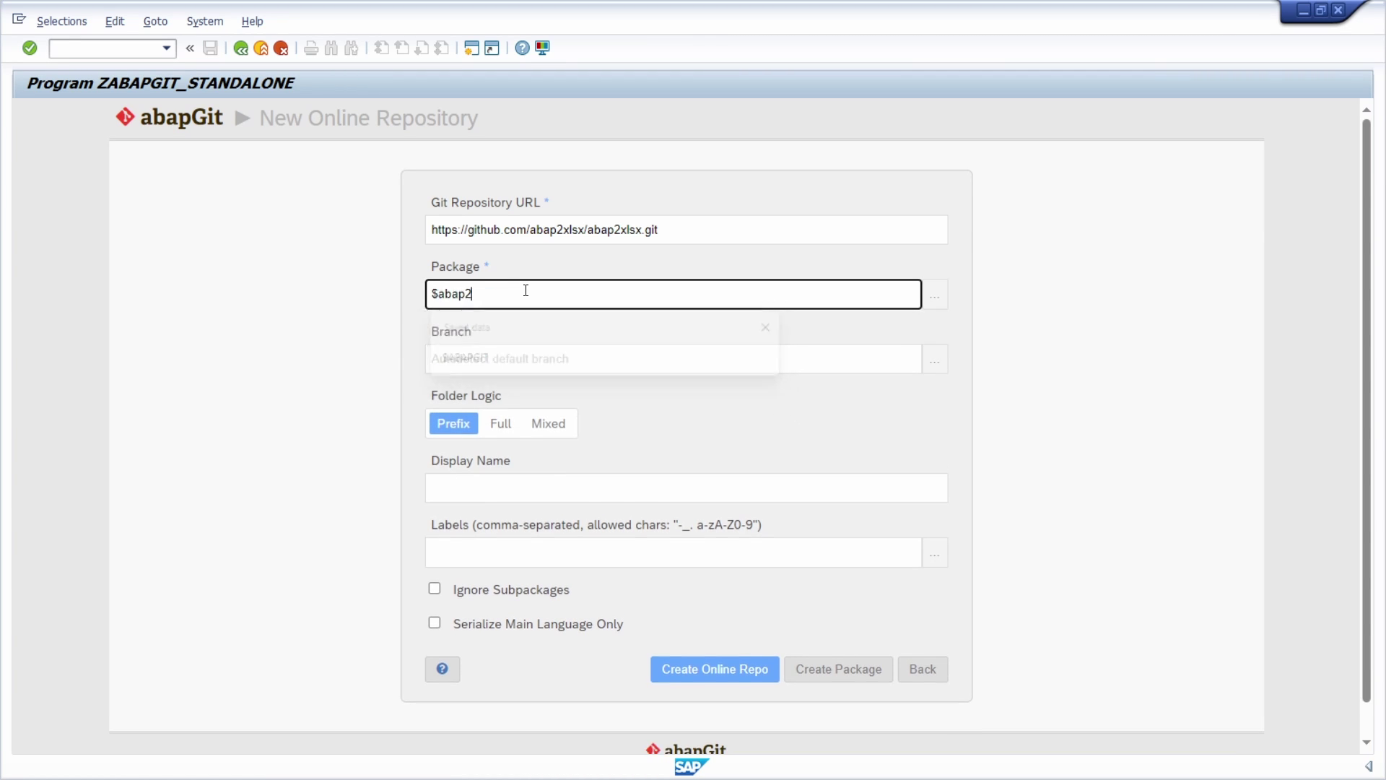
type("xlsx")
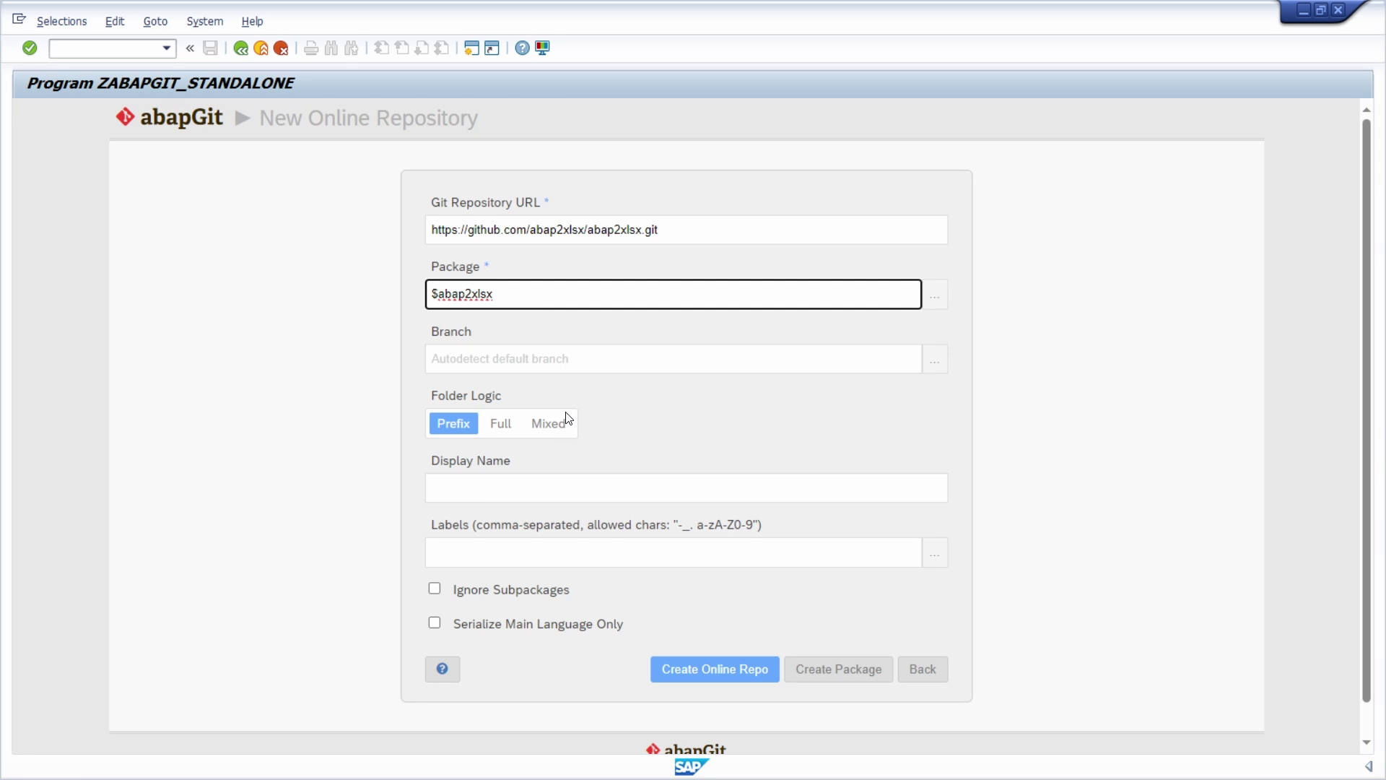
Step: Submit the online repository form, which fails with HTTP error 411
left_click(699, 675)
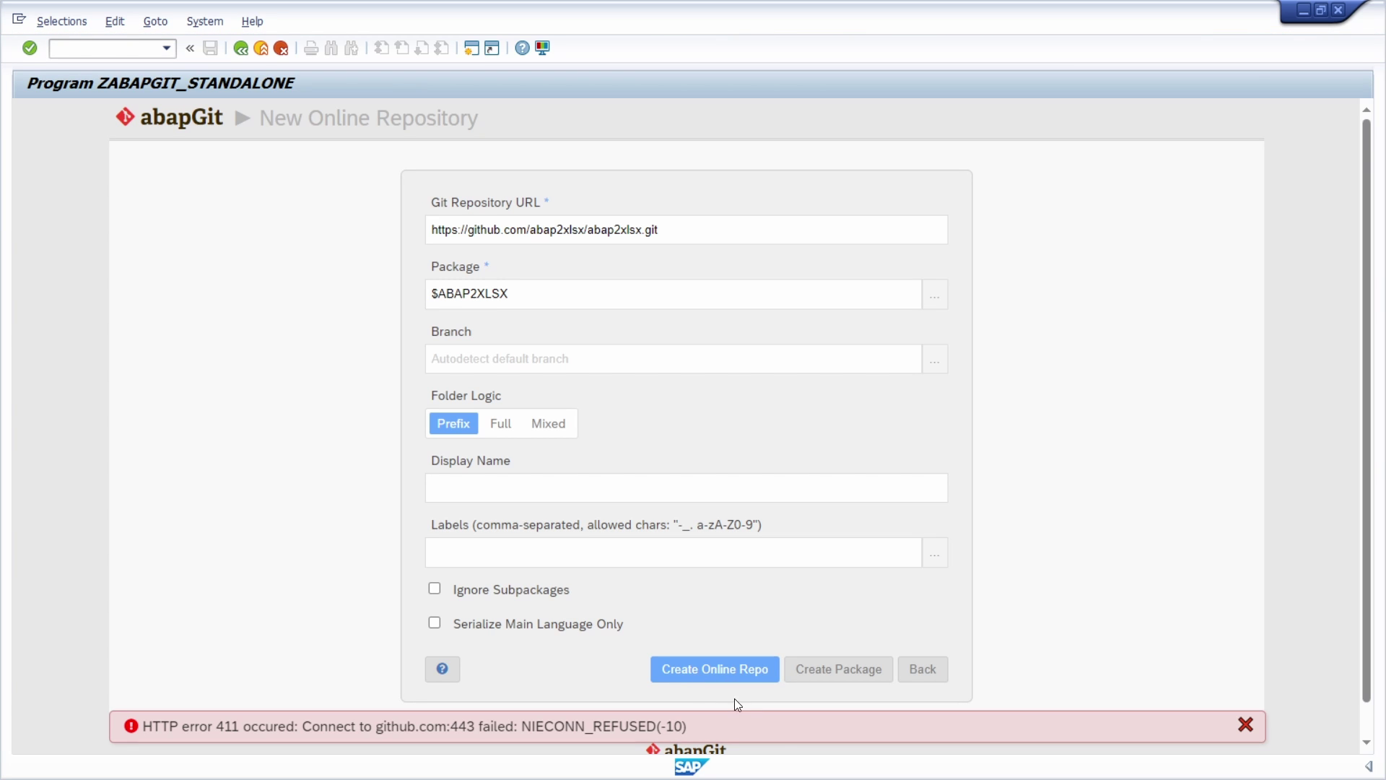
mouse_move(732, 721)
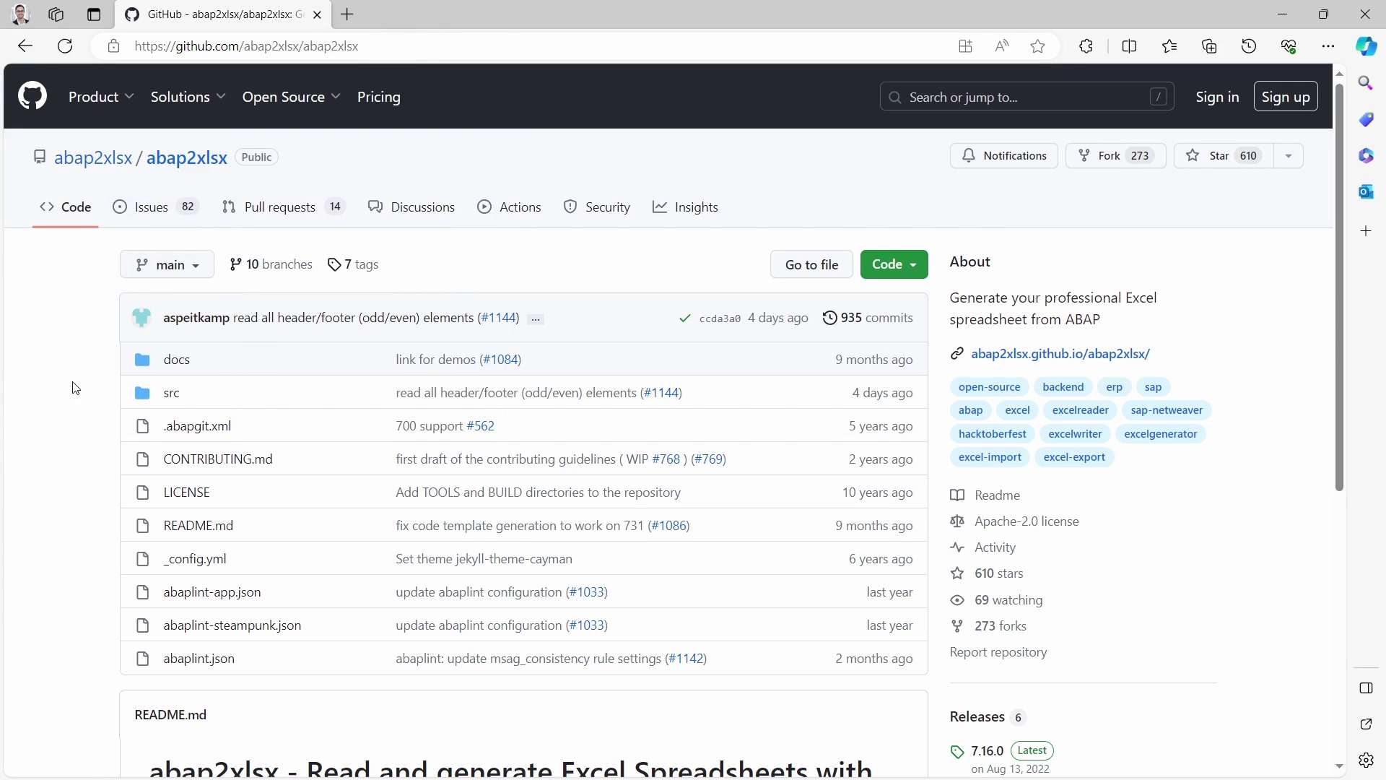
Step: Download the abap2xlsx repository as abap2xlsx-main.zip from GitHub's Code menu
left_click(918, 272)
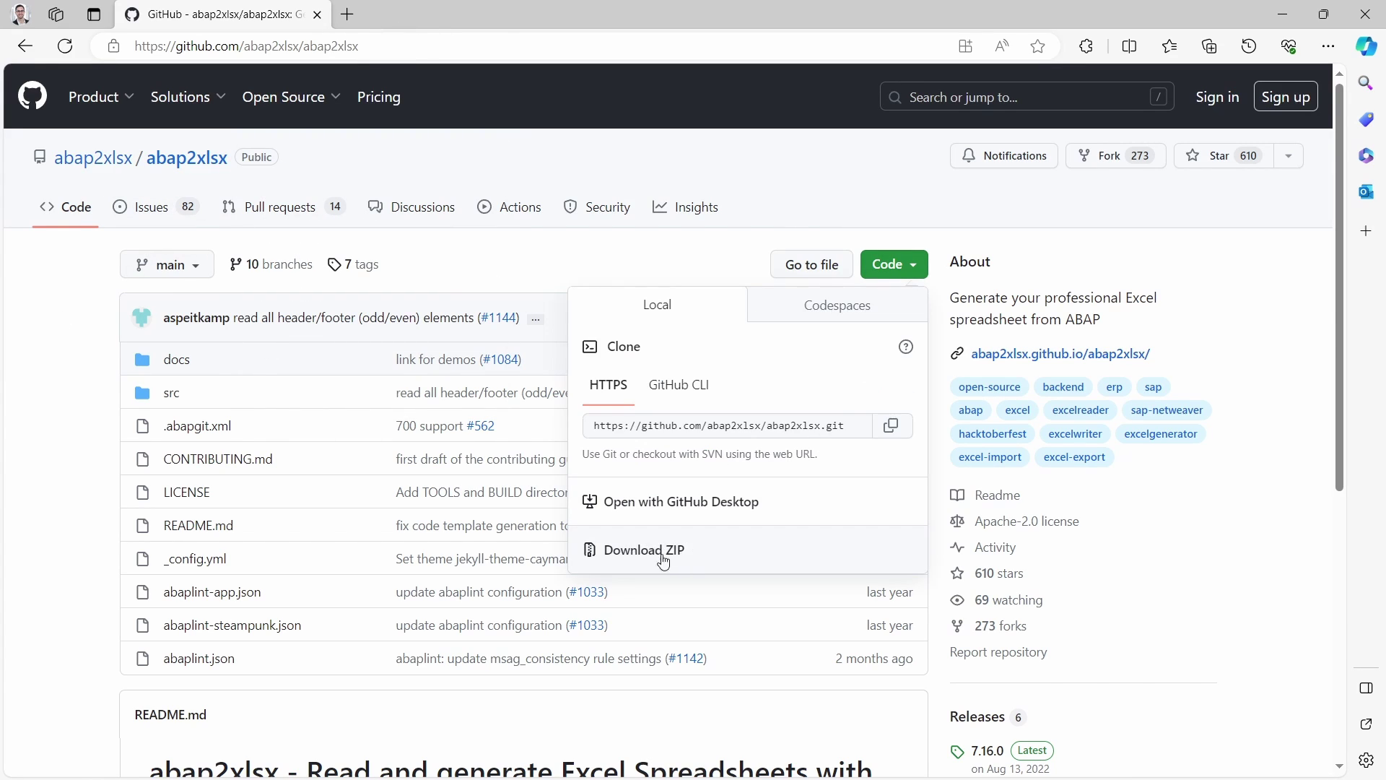
left_click(697, 562)
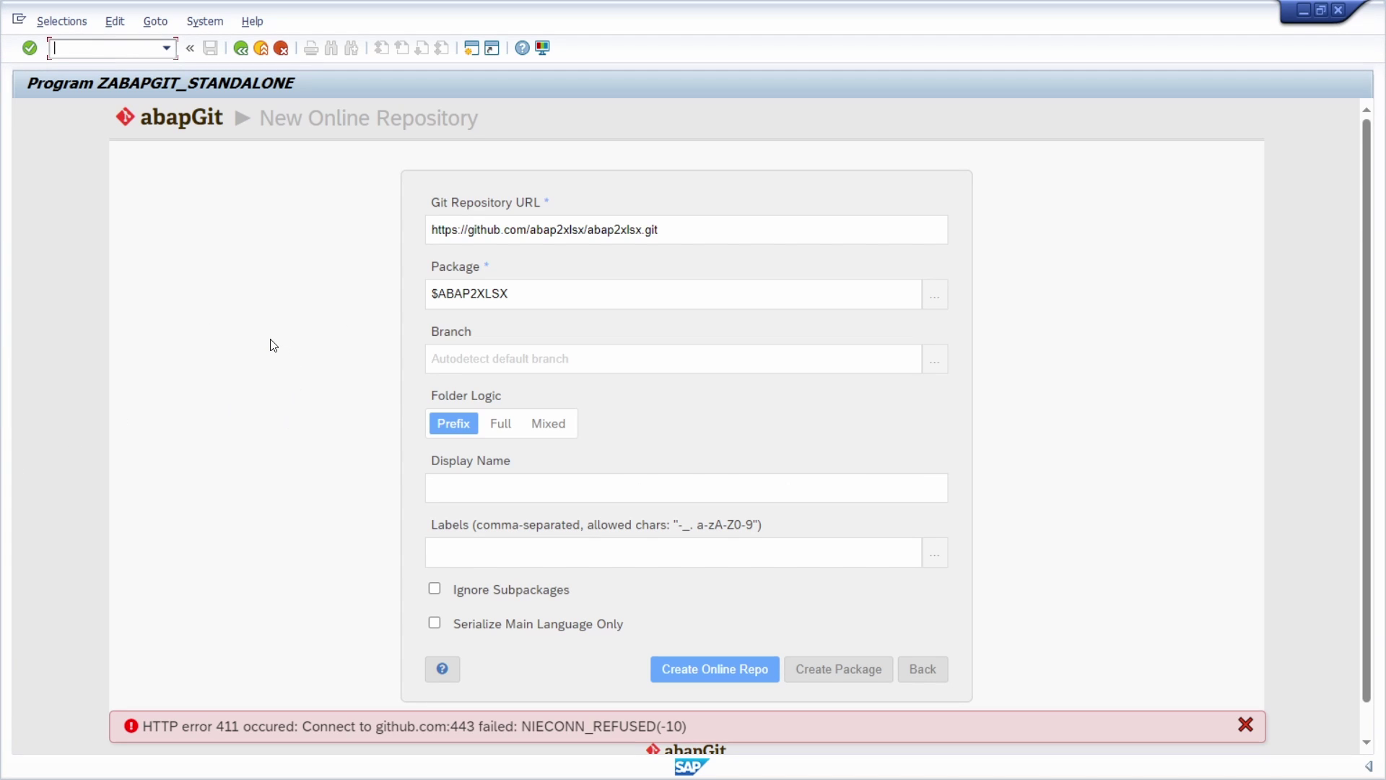
Step: Fill a new offline repository form with name abap2xlsx and package $ABAP2XLSX
left_click(930, 668)
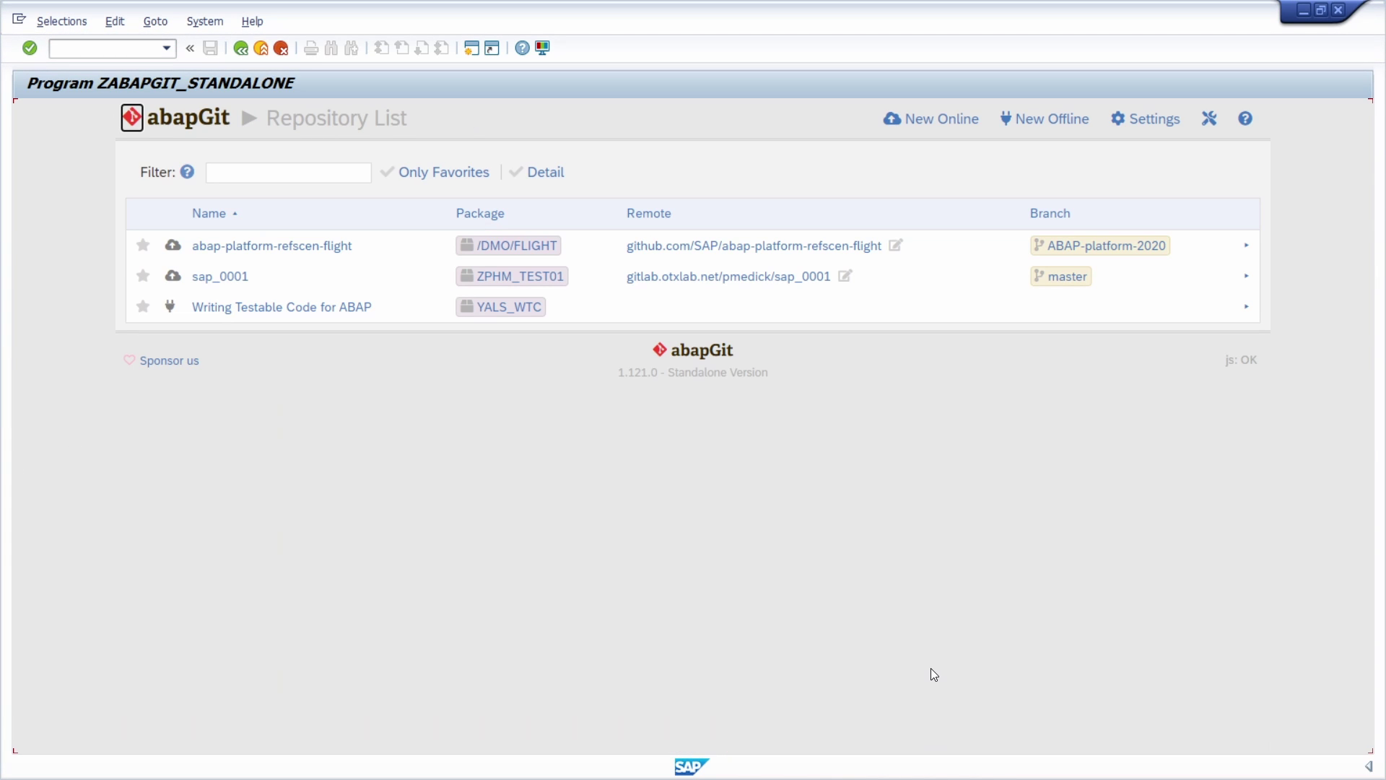
left_click(1037, 127)
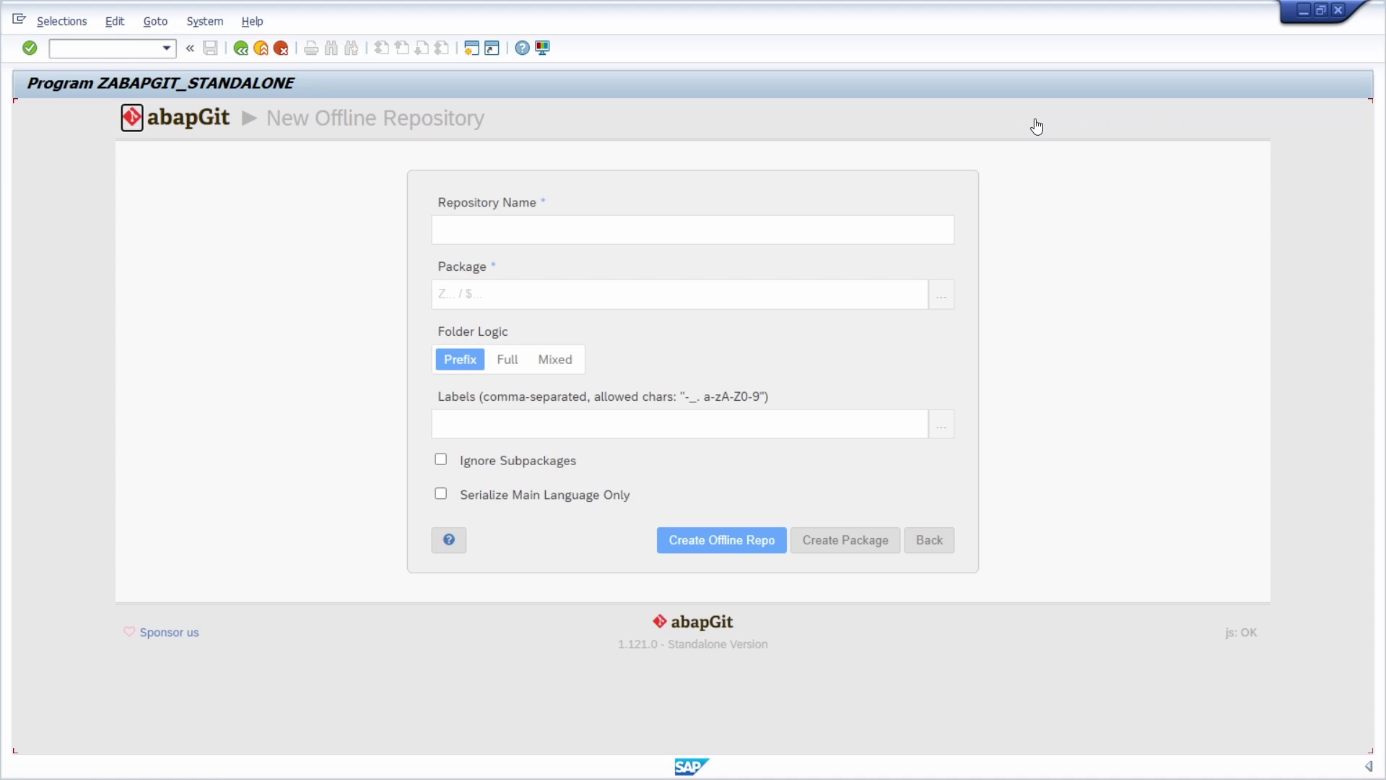
left_click(477, 228)
type("abap2x")
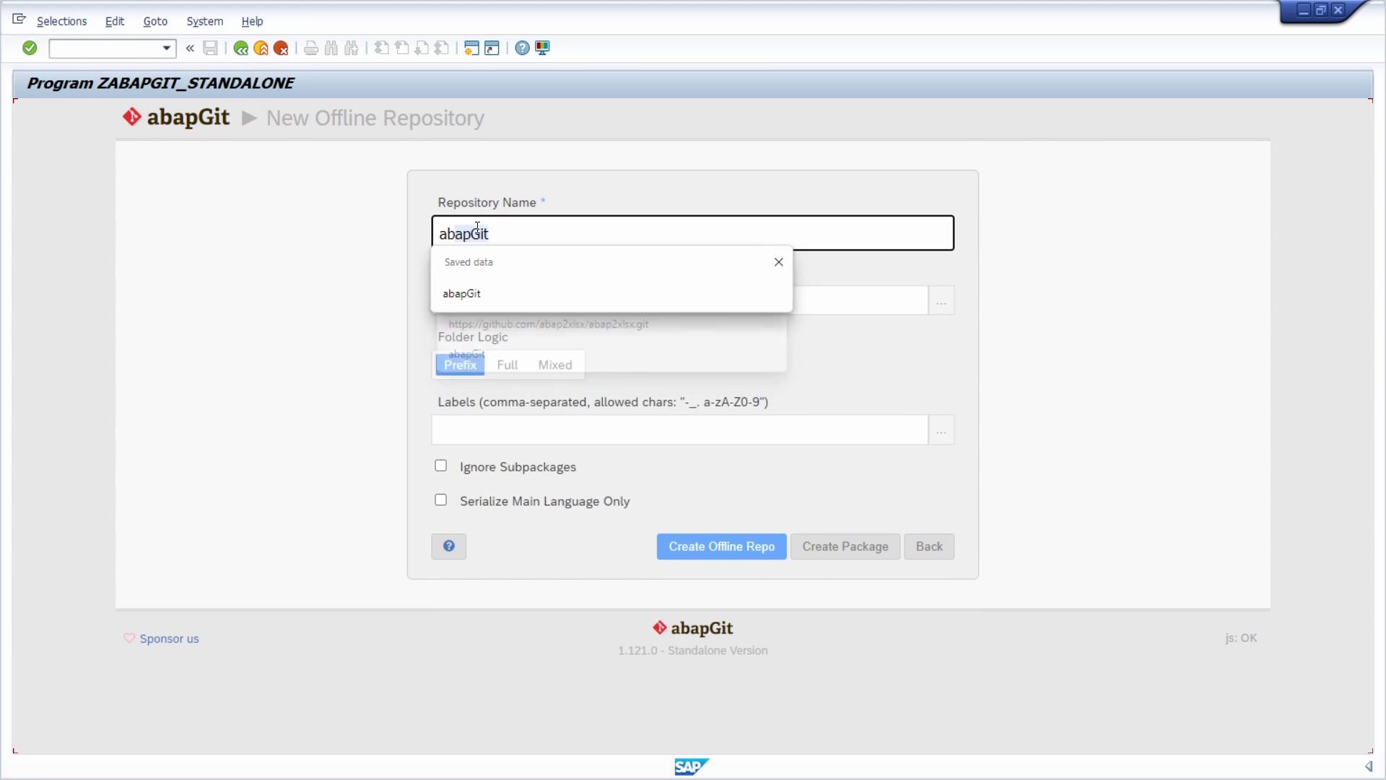
type("lsx")
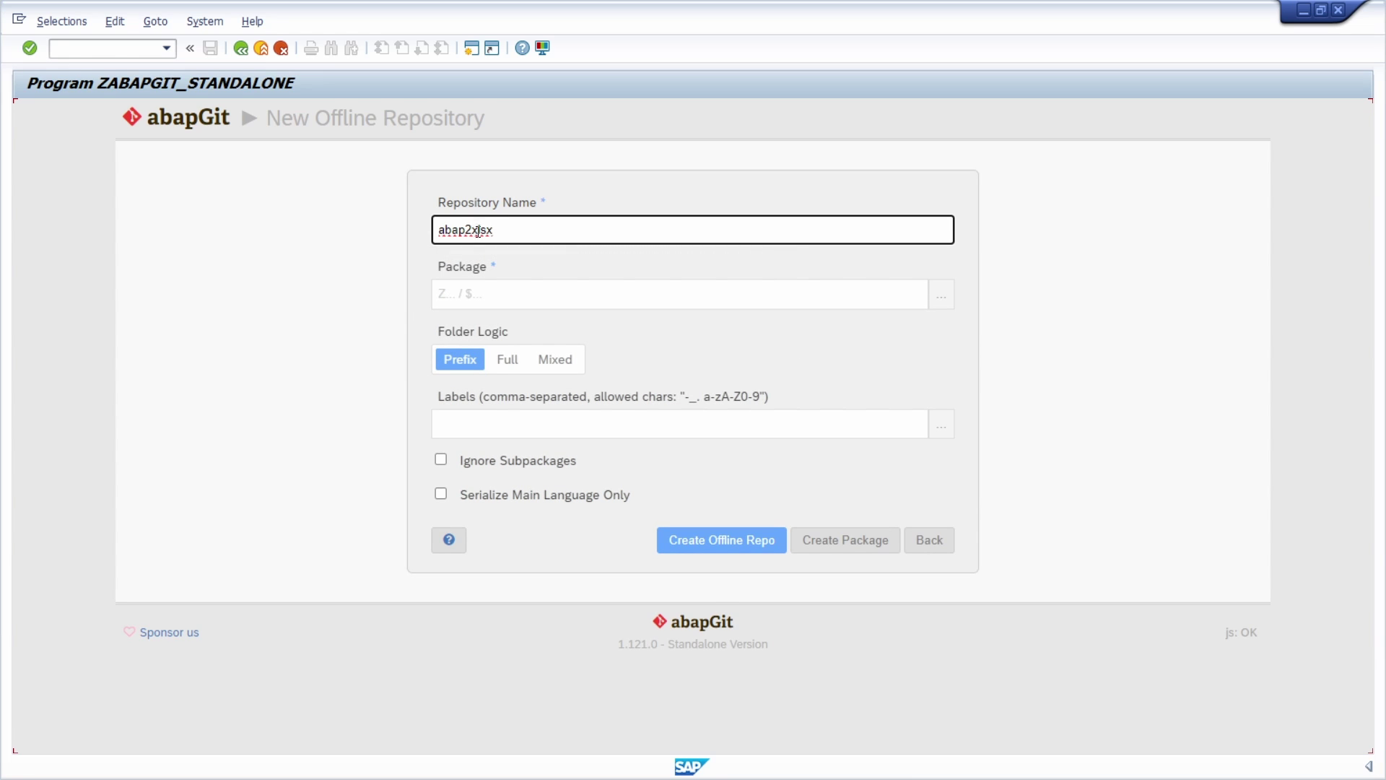
left_click(501, 300)
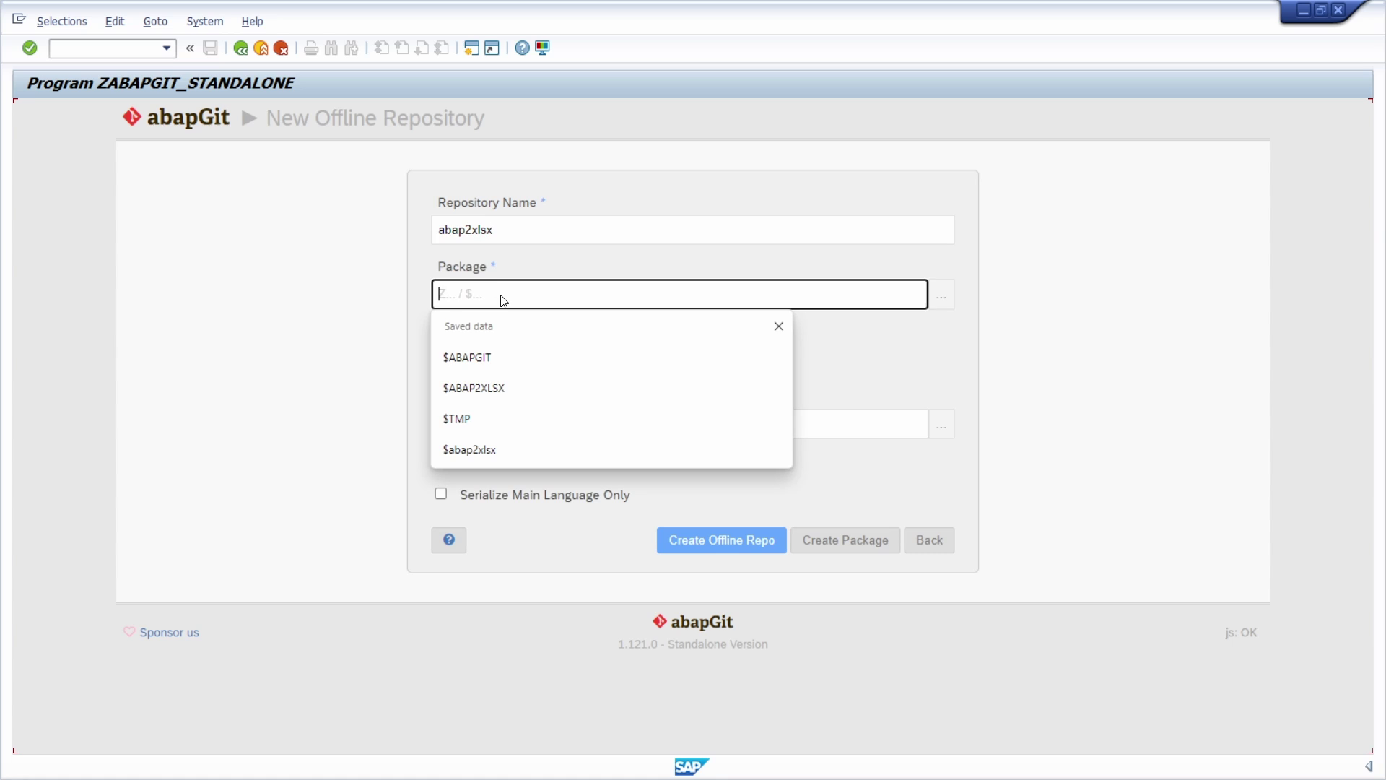
left_click(505, 387)
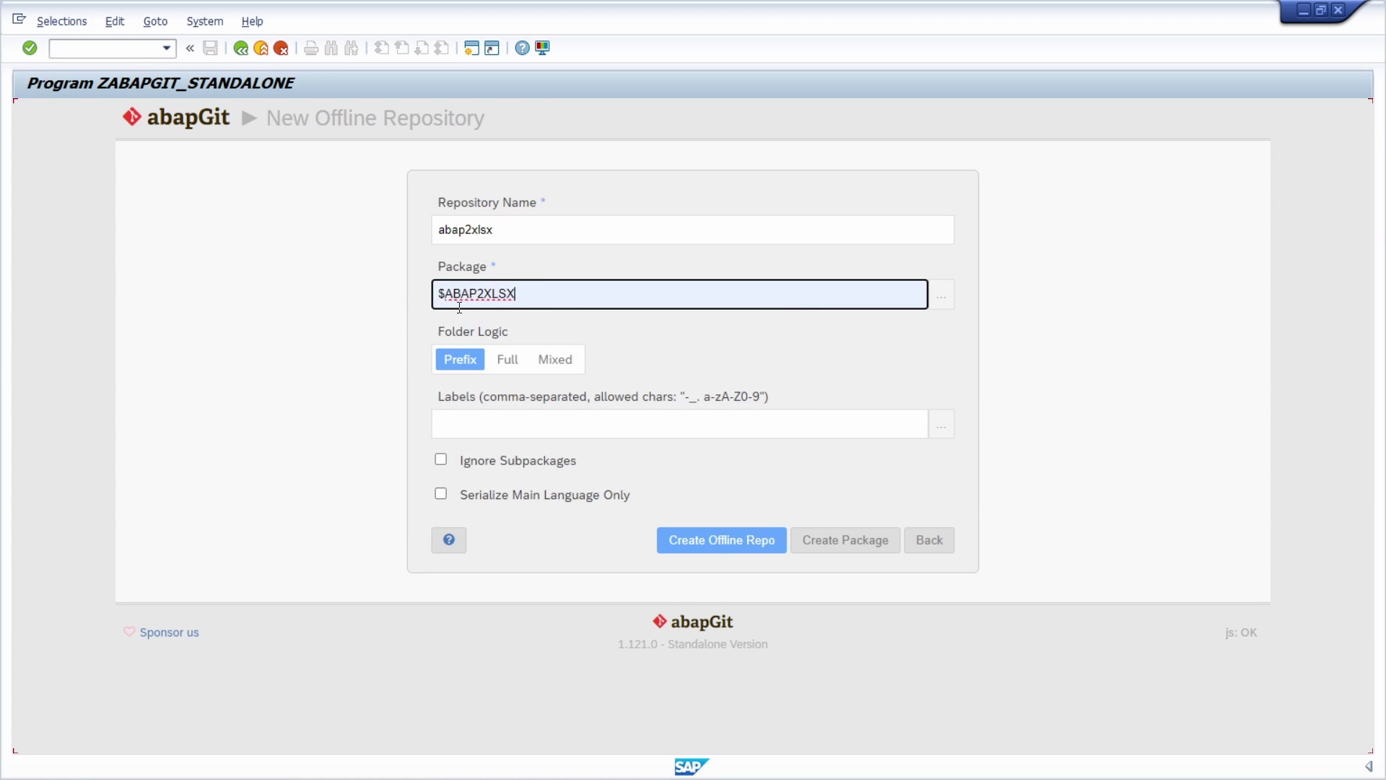
Step: Submit the offline repository and create package $ABAP2XLSX described as 'ABAP2XLSX tool'
left_click(725, 547)
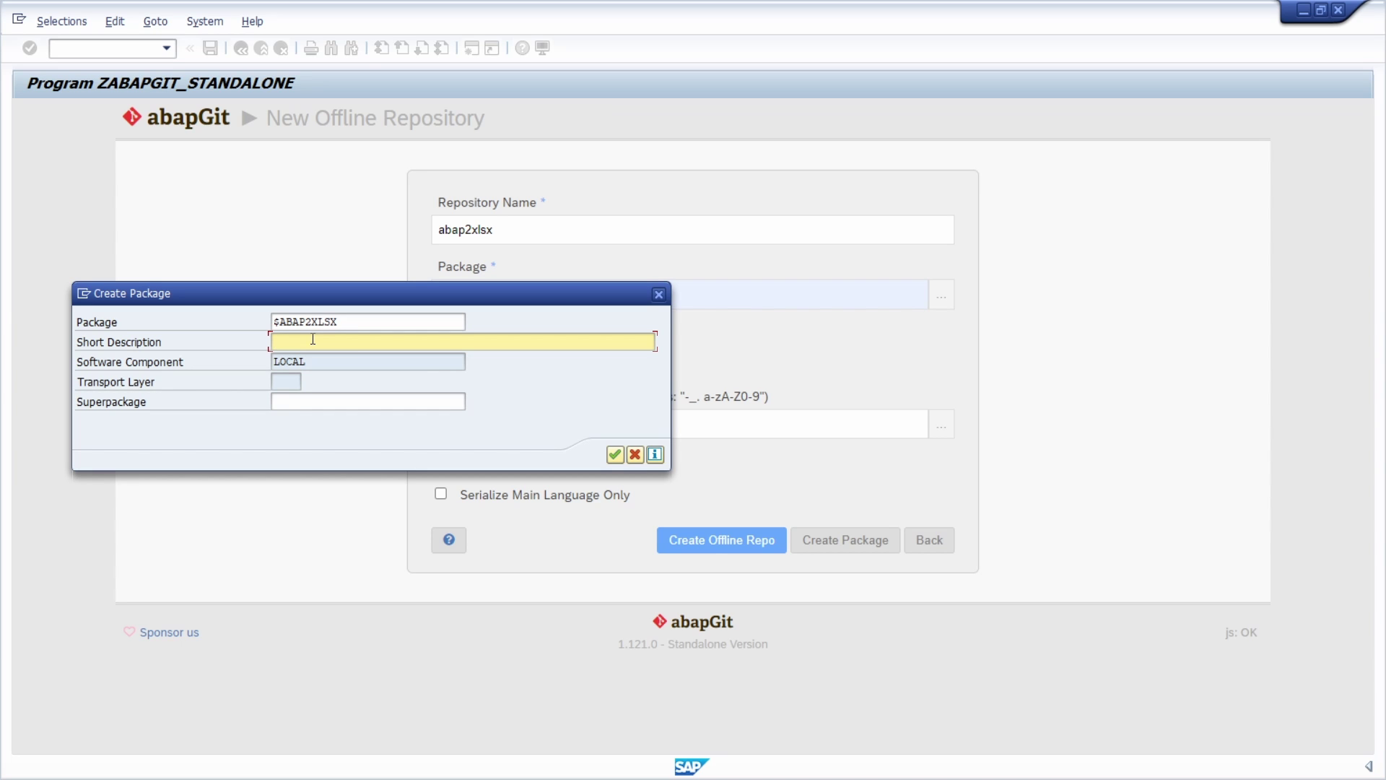
type("ABAP2XLSX tool")
left_click(613, 455)
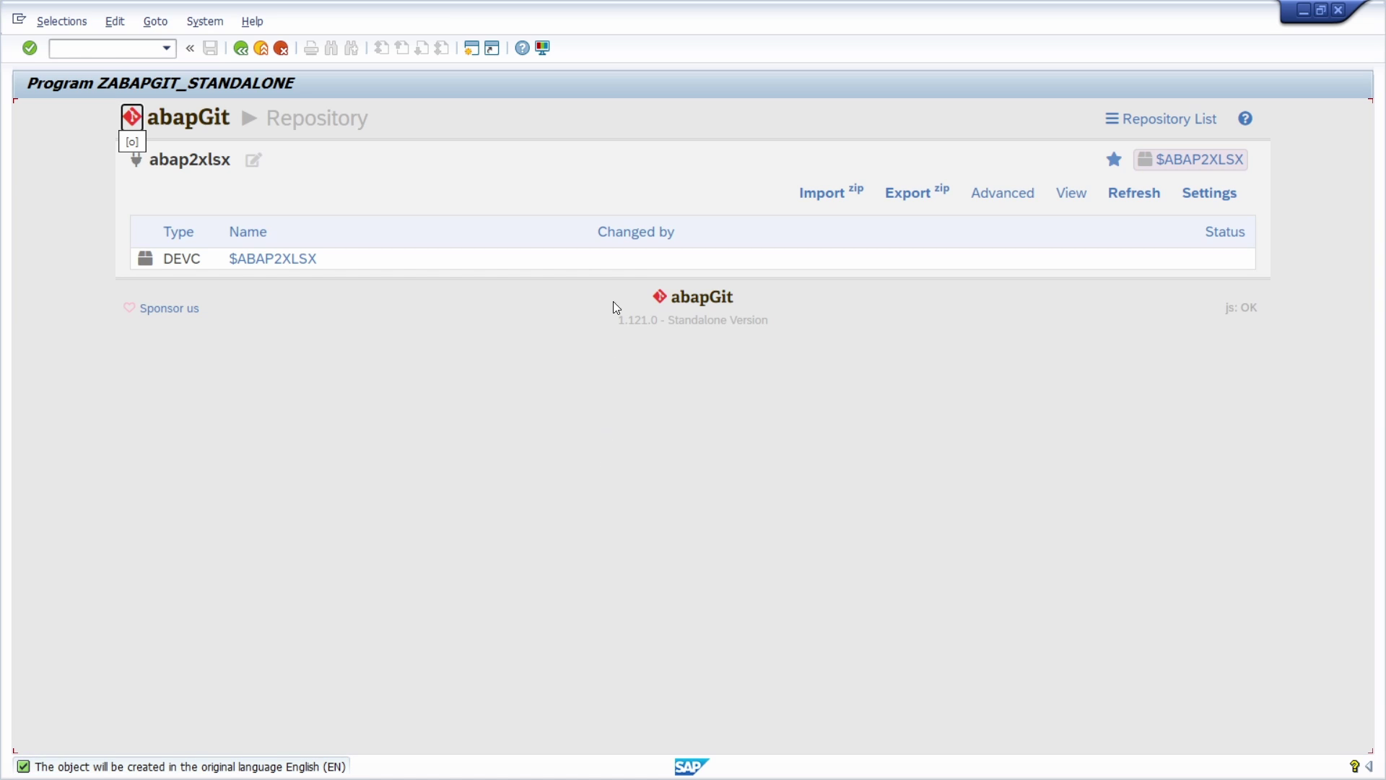
Step: Import abap2xlsx-main.zip into the abap2xlsx repository, permanently allowing SAP GUI file access
left_click(827, 199)
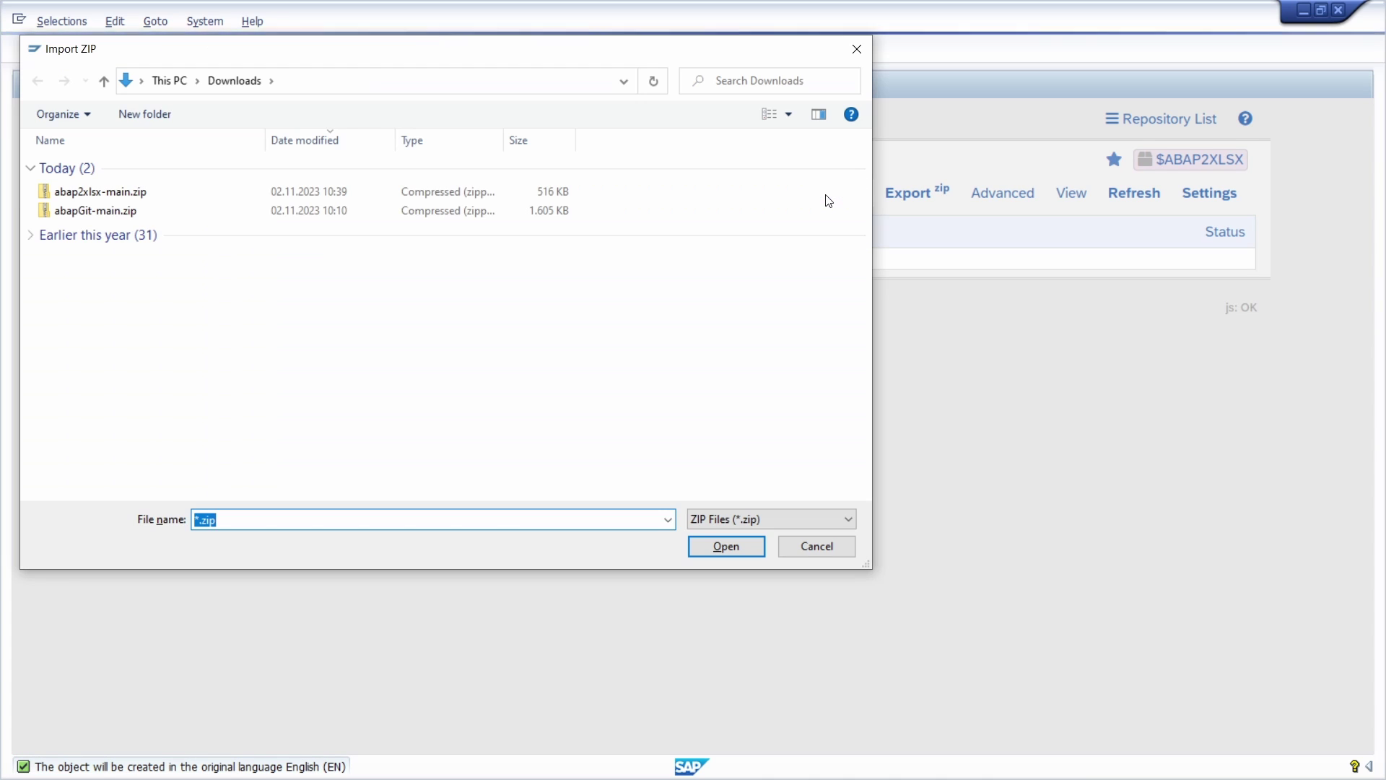
left_click(135, 200)
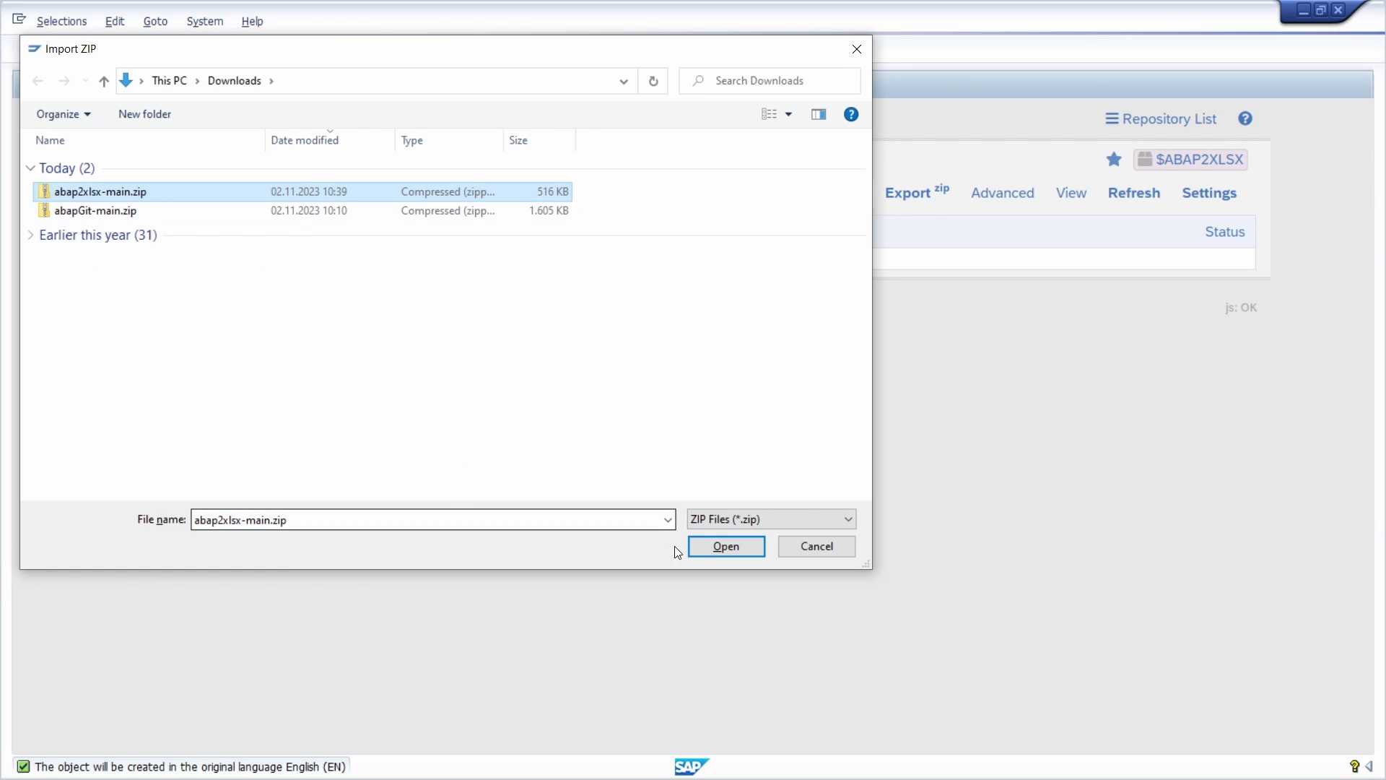
left_click(711, 547)
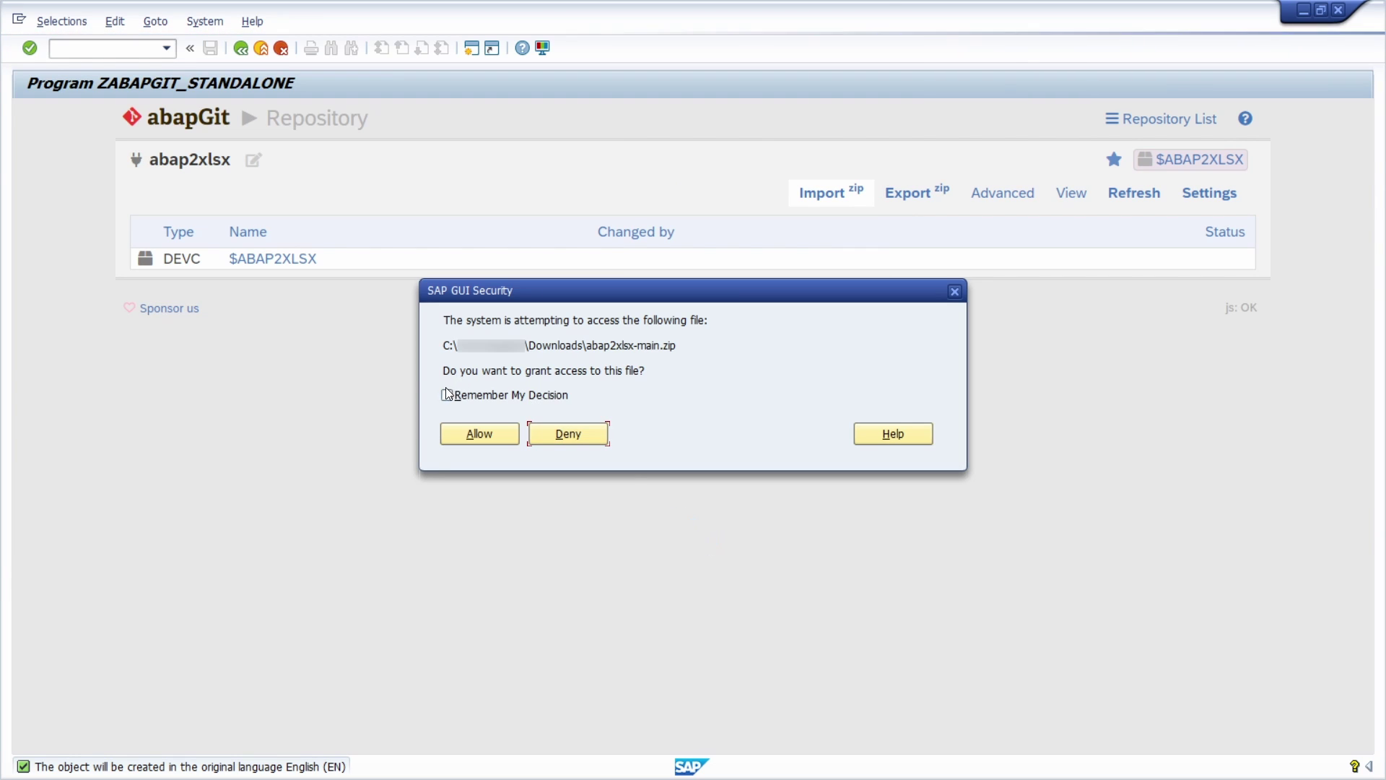
left_click(449, 397)
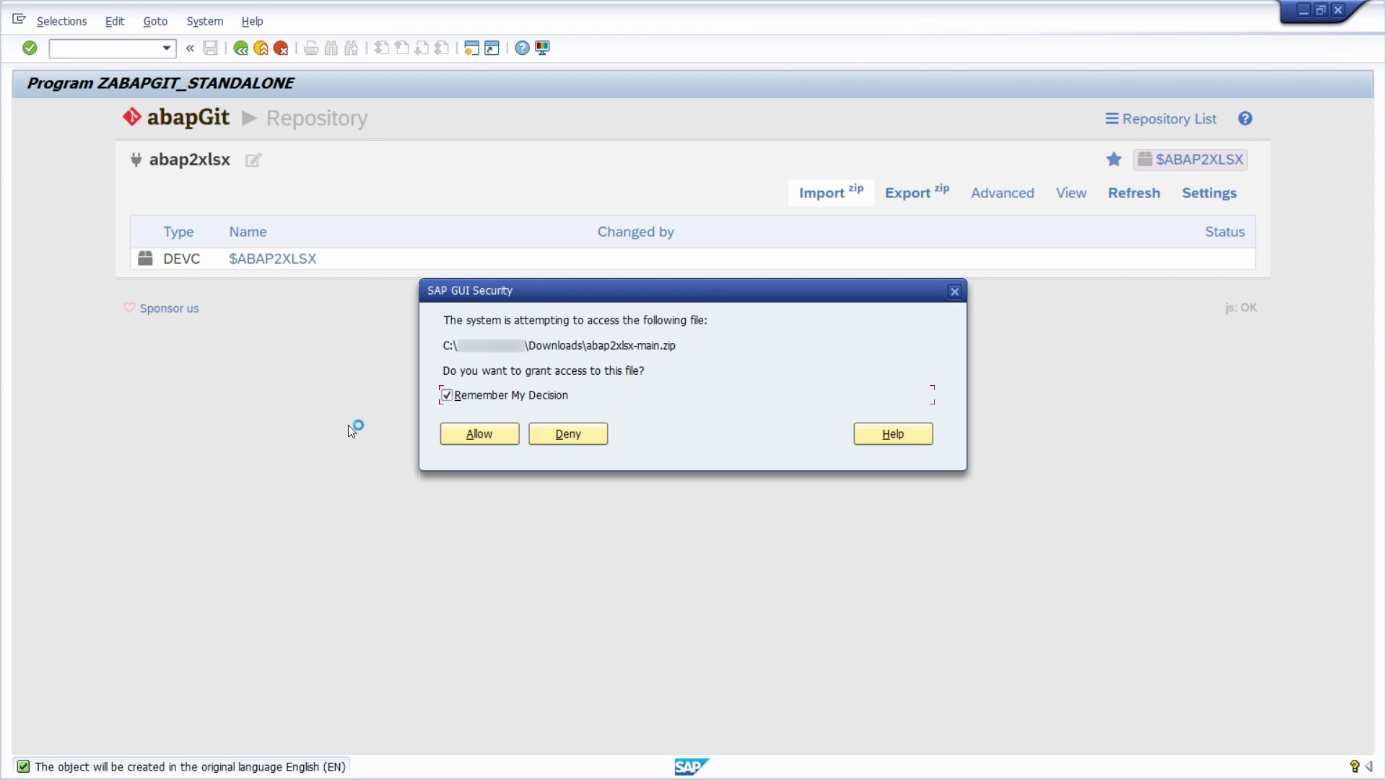
left_click(478, 436)
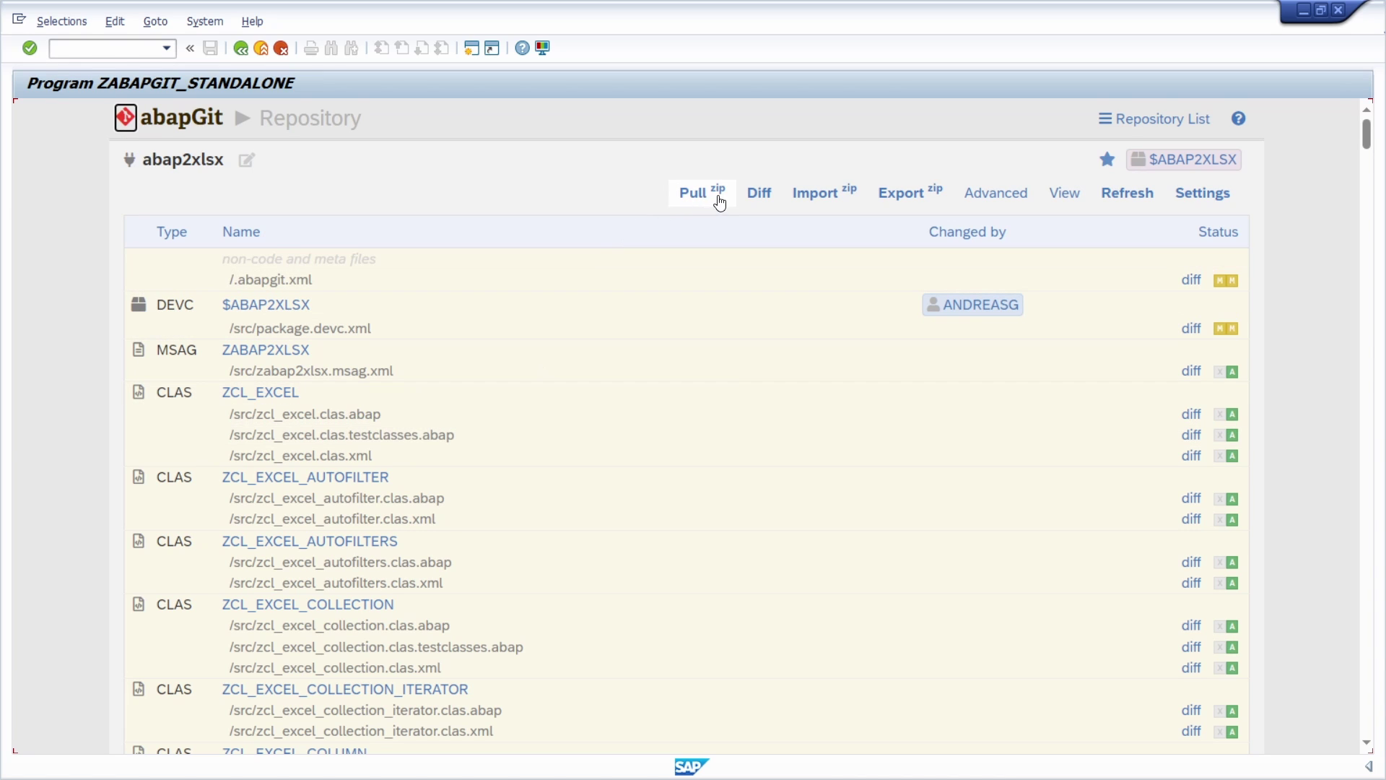
Step: Pull the abap2xlsx objects, confirming the full list of checked objects
left_click(694, 196)
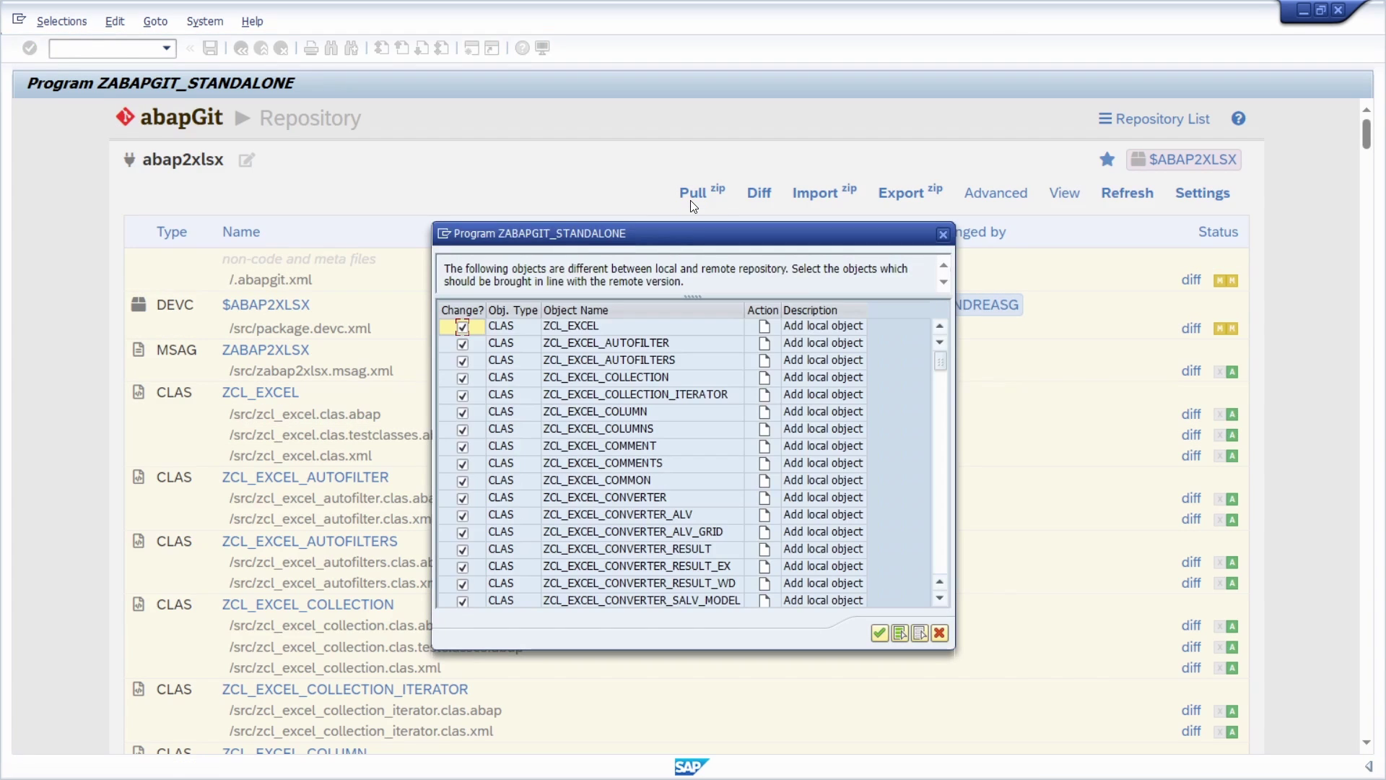
scroll(574, 435, "down", 15)
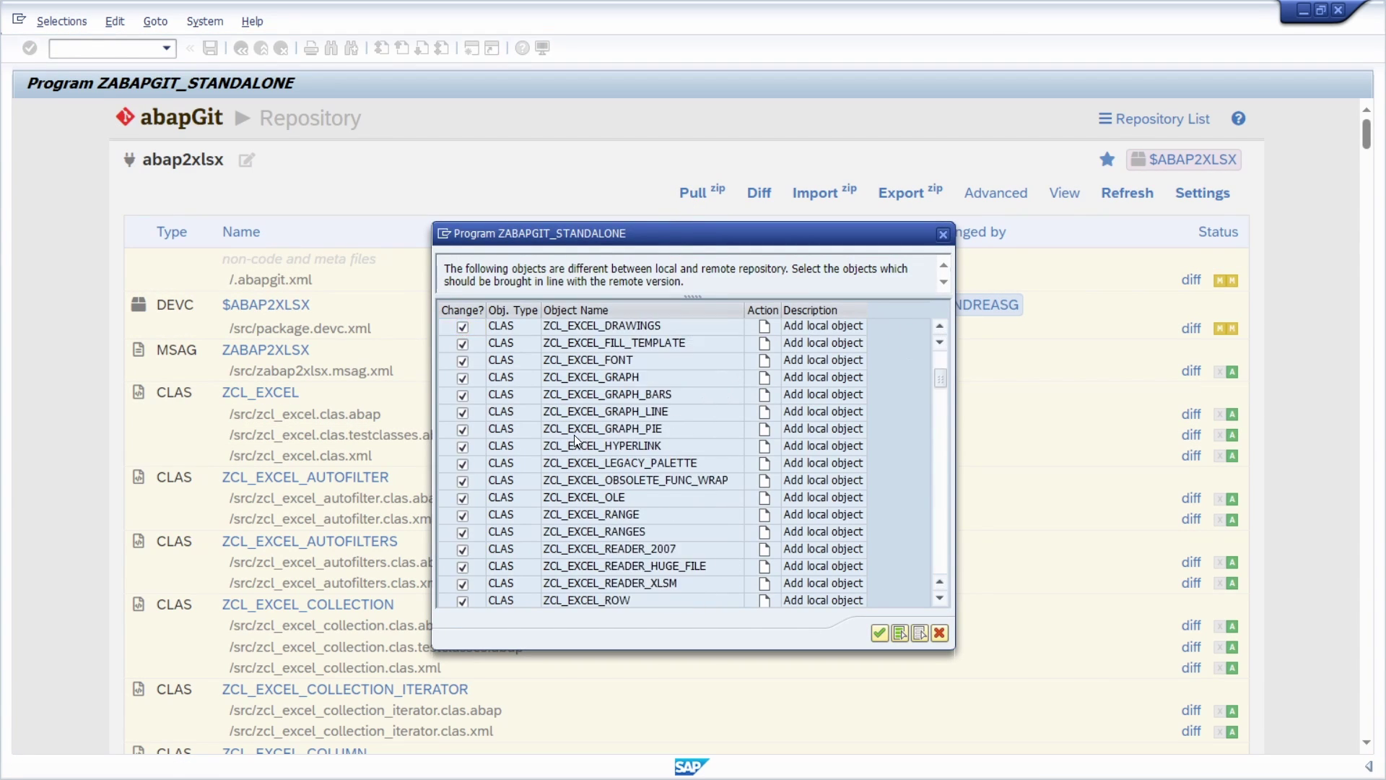
scroll(501, 340, "down", 5)
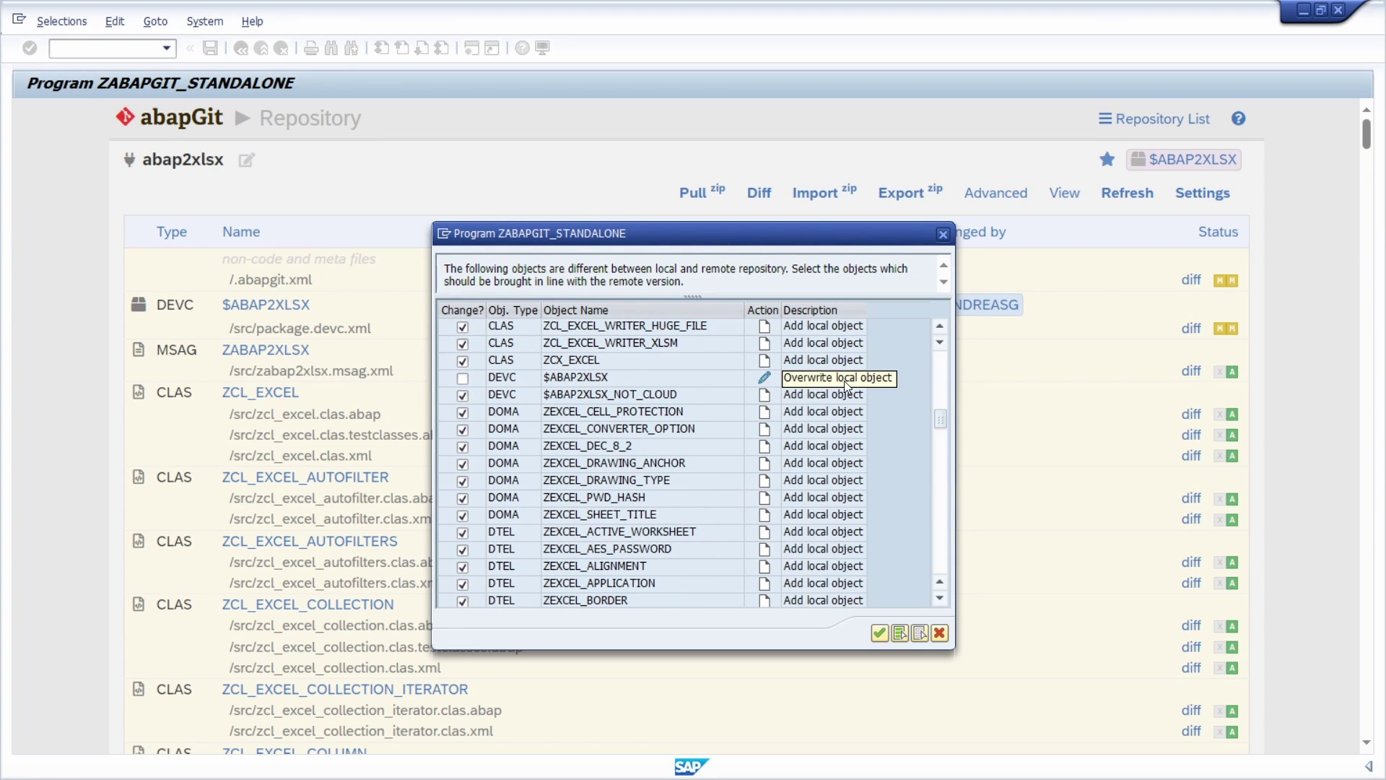
scroll(712, 385, "down", 5)
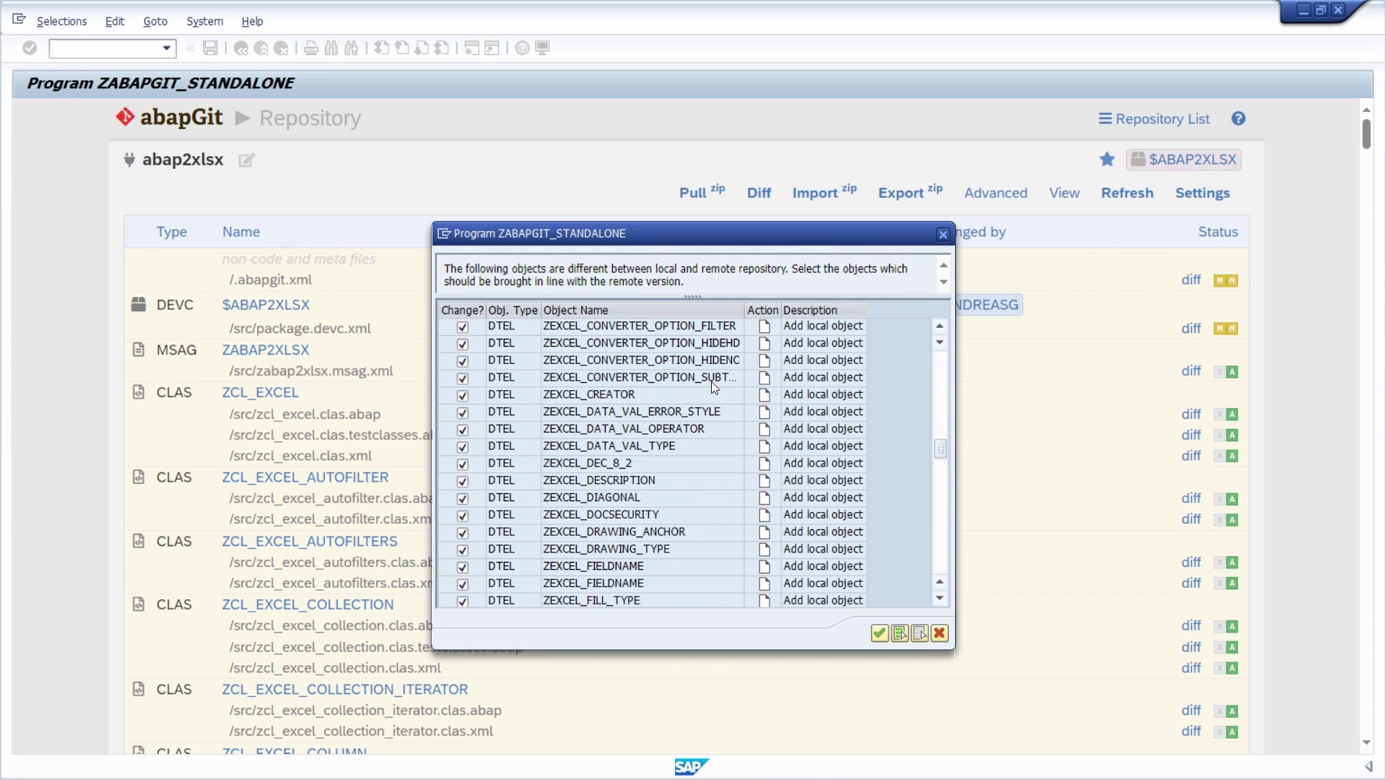
scroll(712, 383, "down", 15)
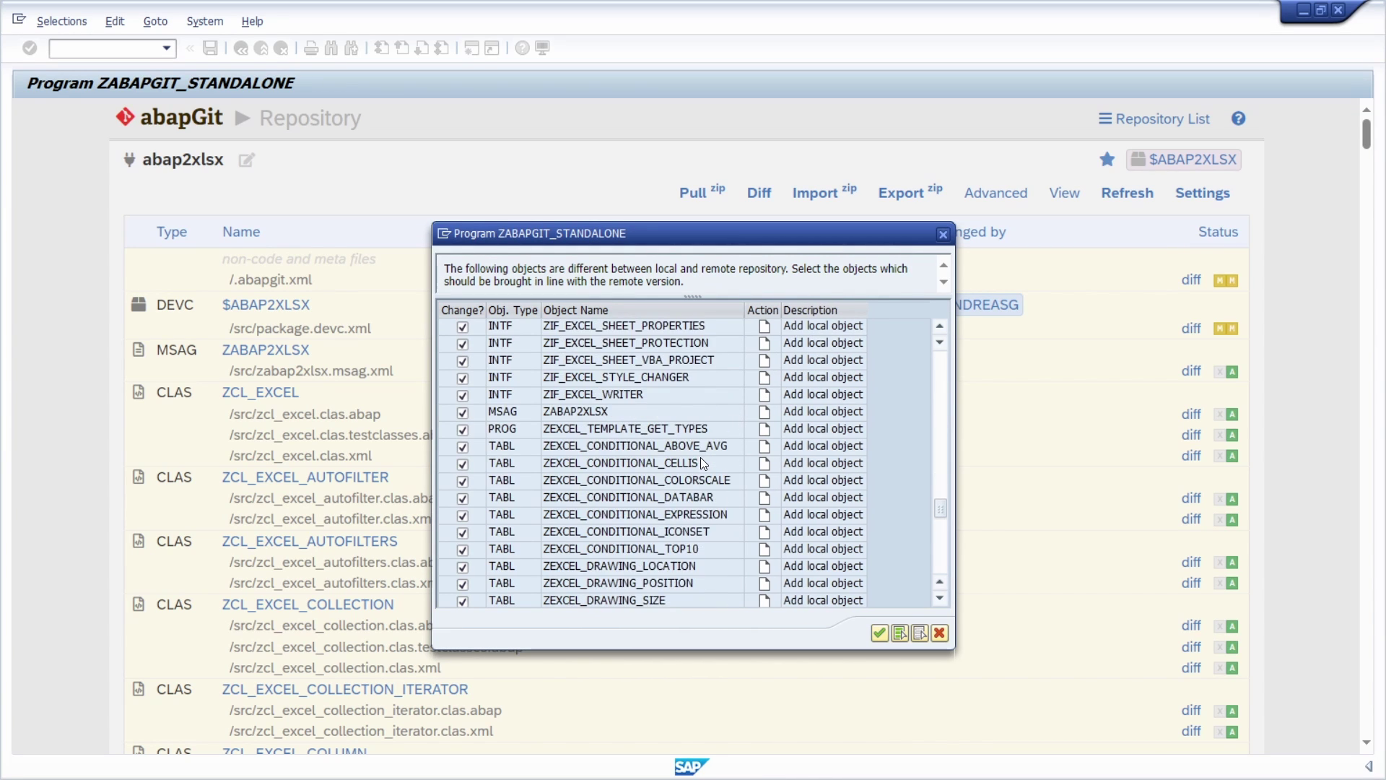
scroll(700, 457, "down", 15)
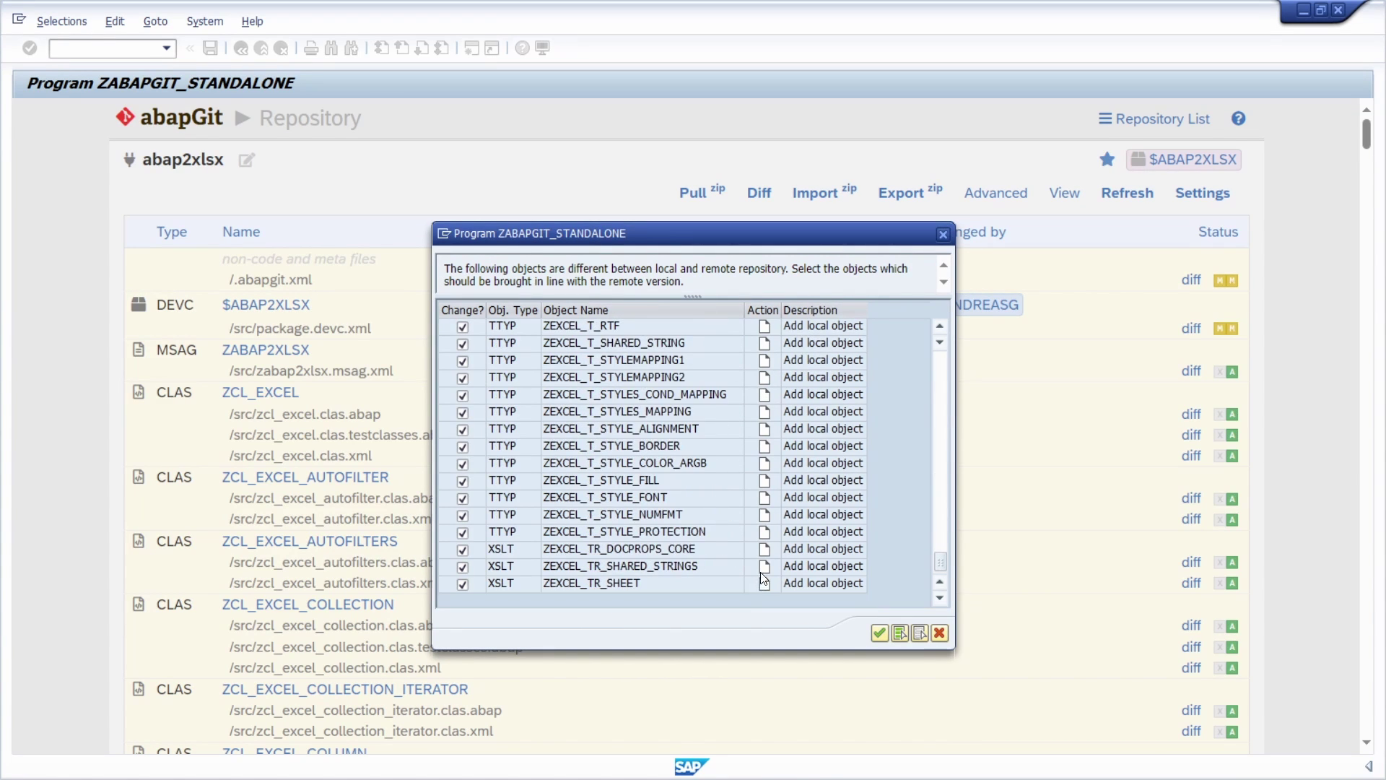
left_click(879, 633)
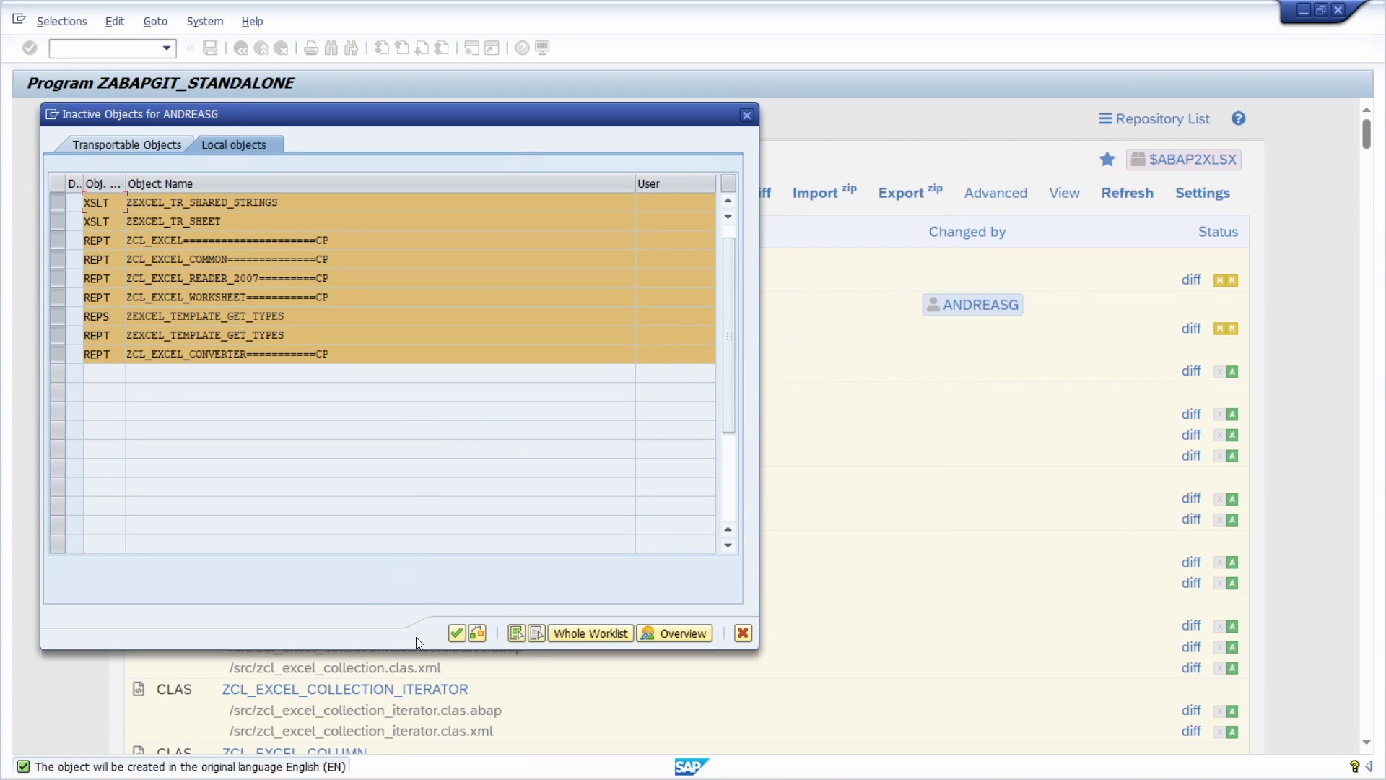
Step: Activate the inactive abap2xlsx objects, review the log, and go back to the Repository List
left_click(456, 634)
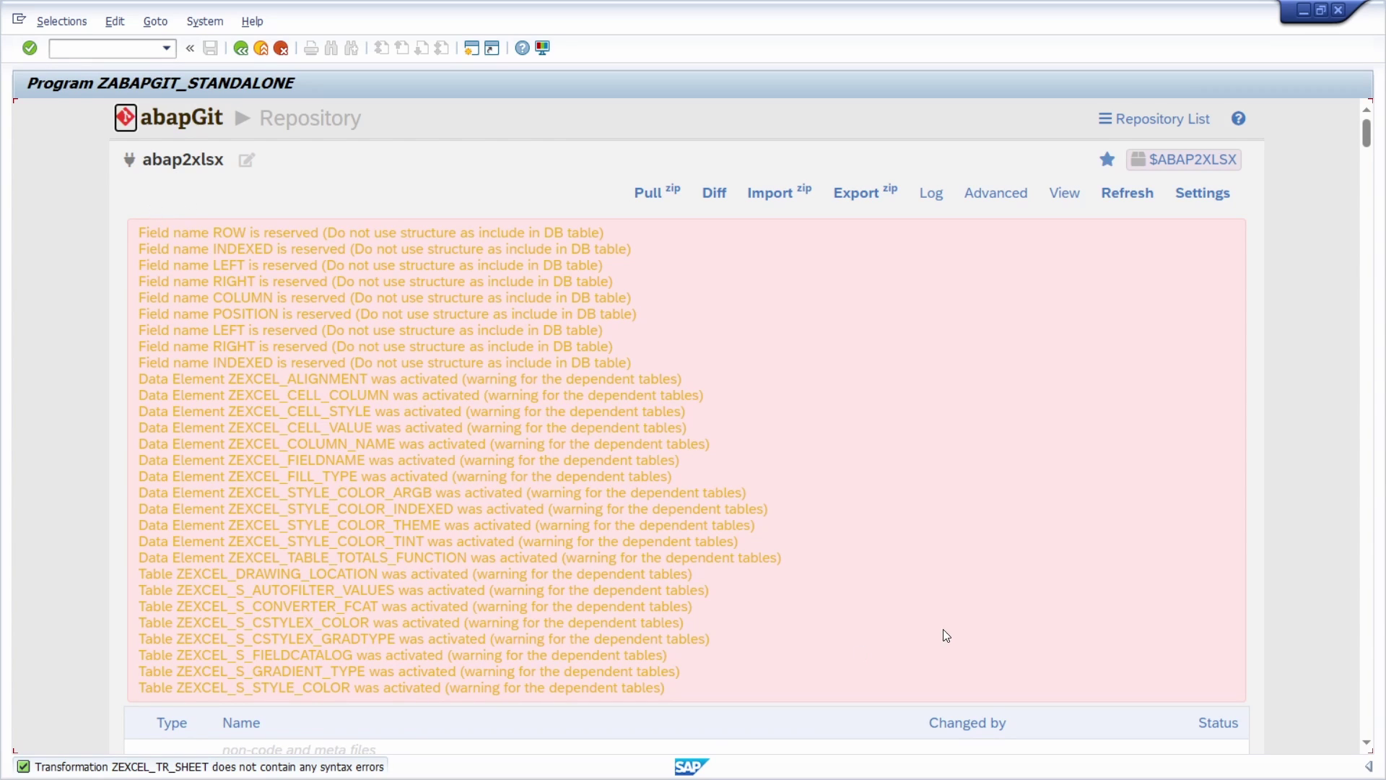
scroll(1306, 646, "down", 10)
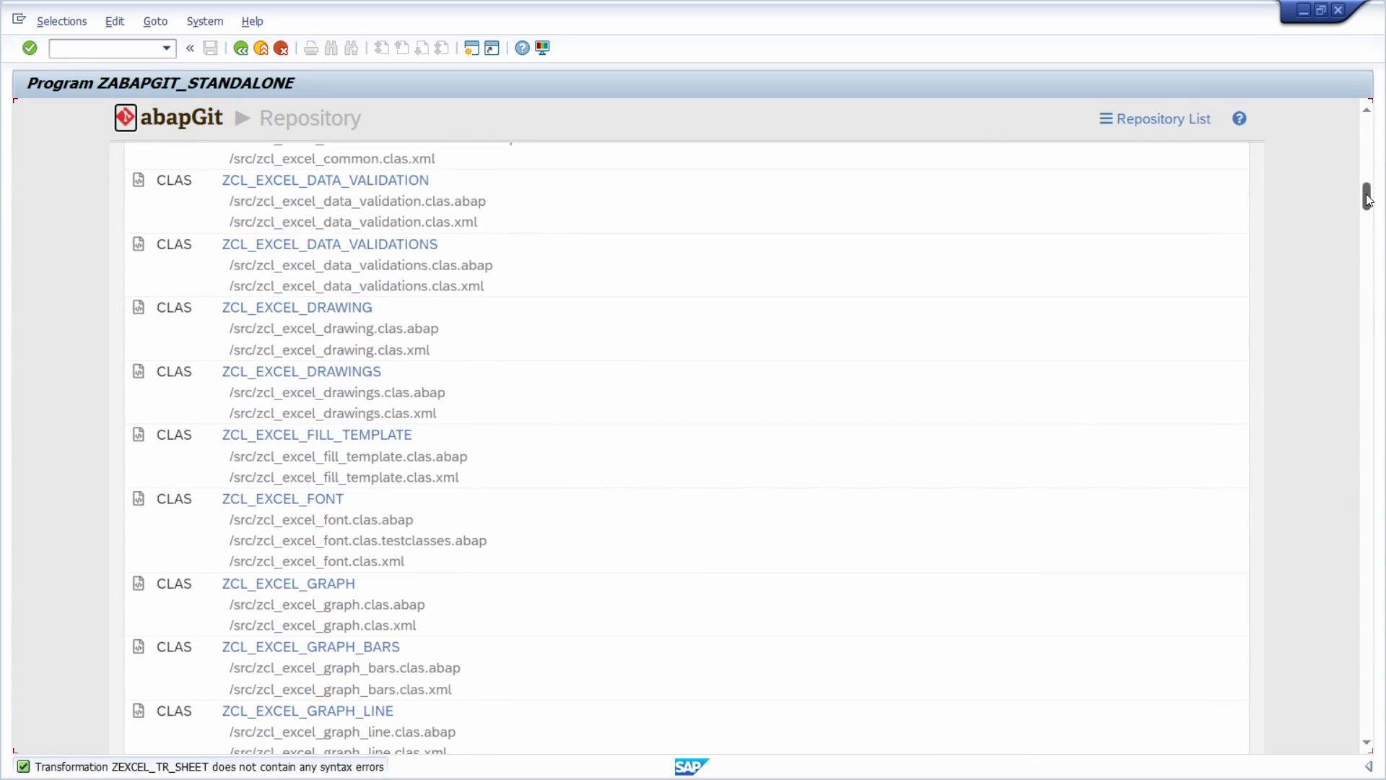
left_click_drag(1365, 195, 1384, 107)
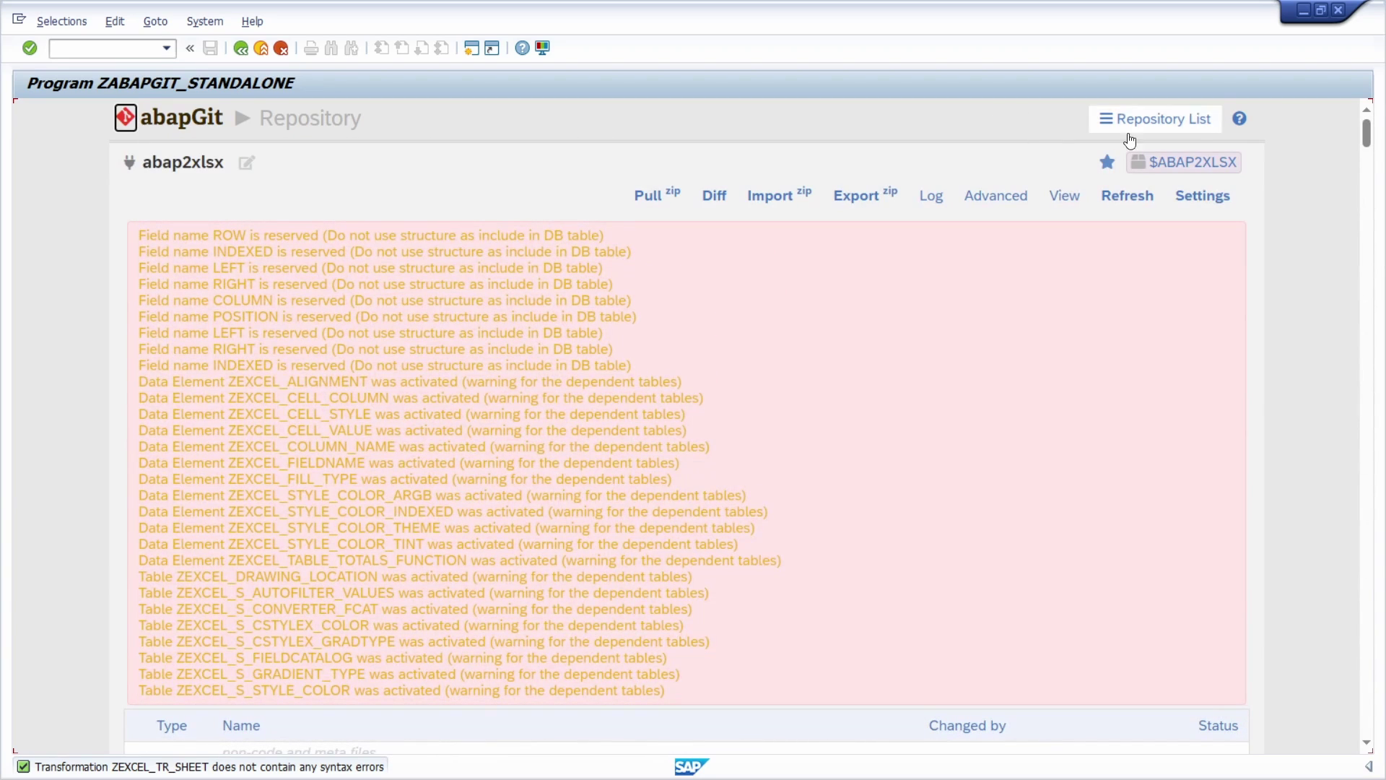
left_click(1156, 118)
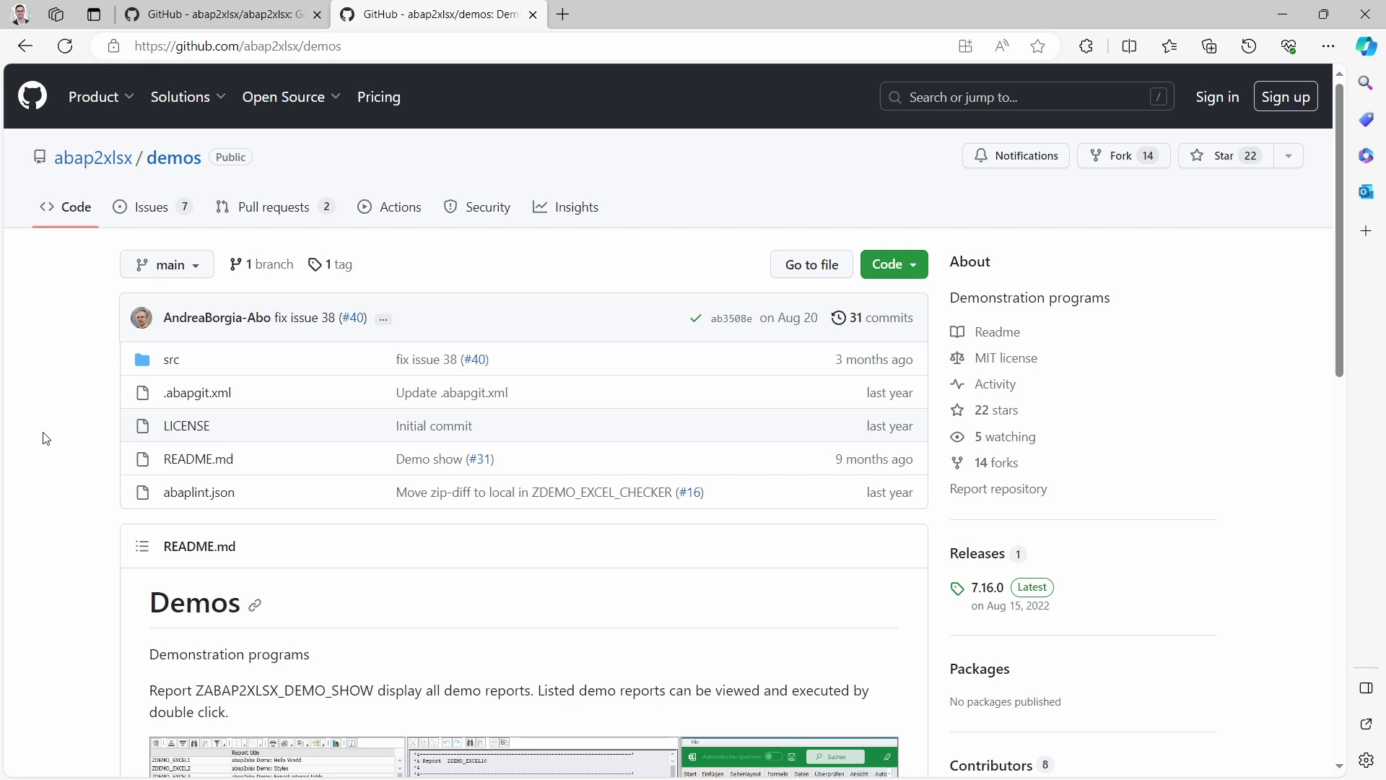
Step: Download the abap2xlsx/demos repository from GitHub as demos-main.zip
left_click(917, 266)
left_click(719, 553)
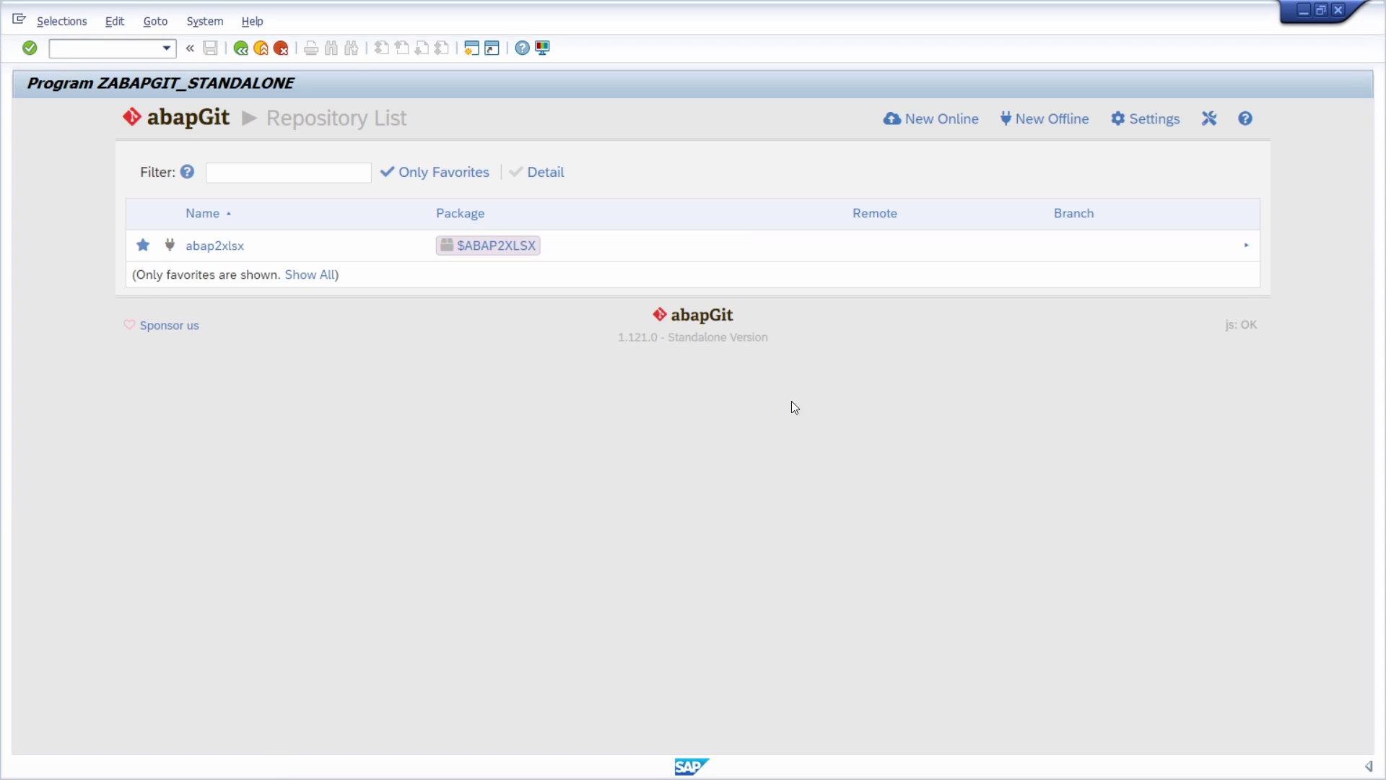
Step: Create the offline repository abap2xlsx/demos with the new package $ABAP2XLSXDEMO
left_click(1048, 129)
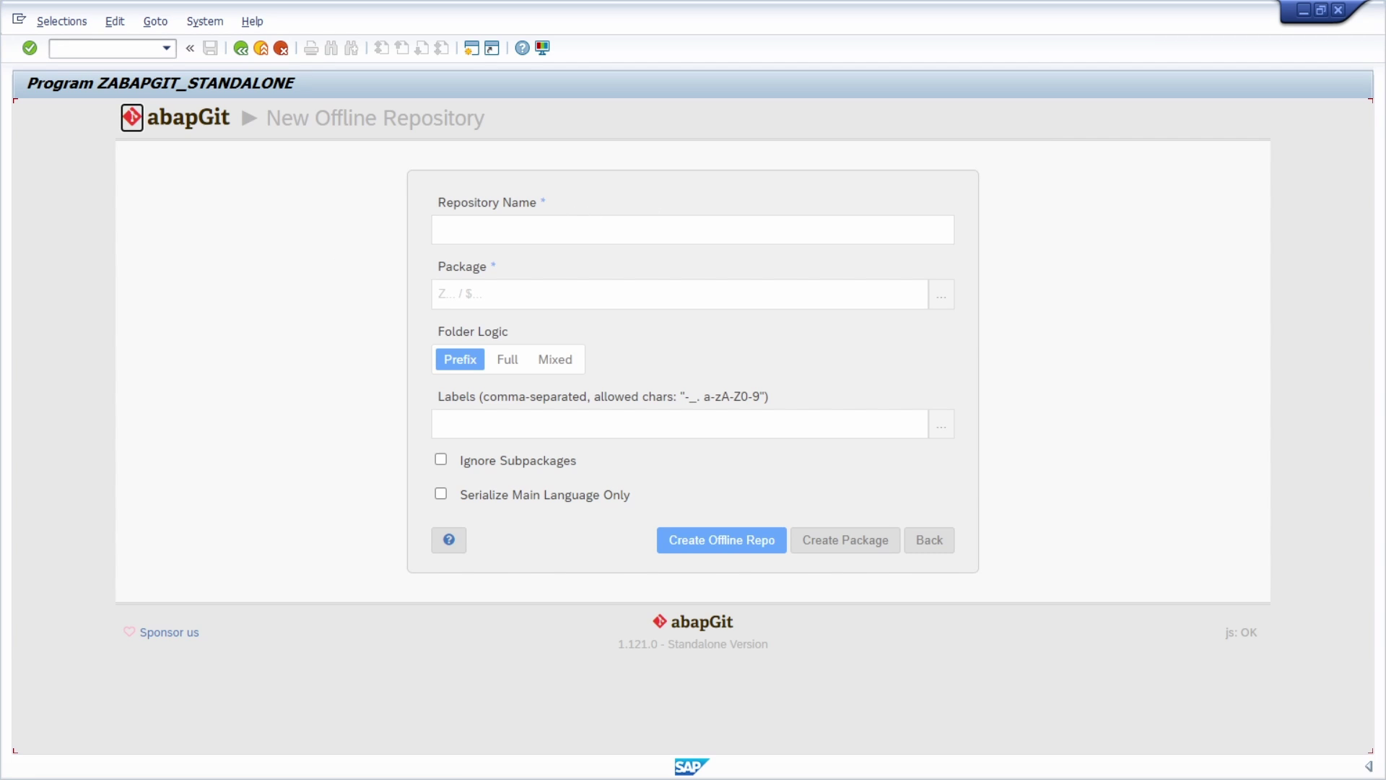
left_click(498, 230)
type("abap2xlsx/demos")
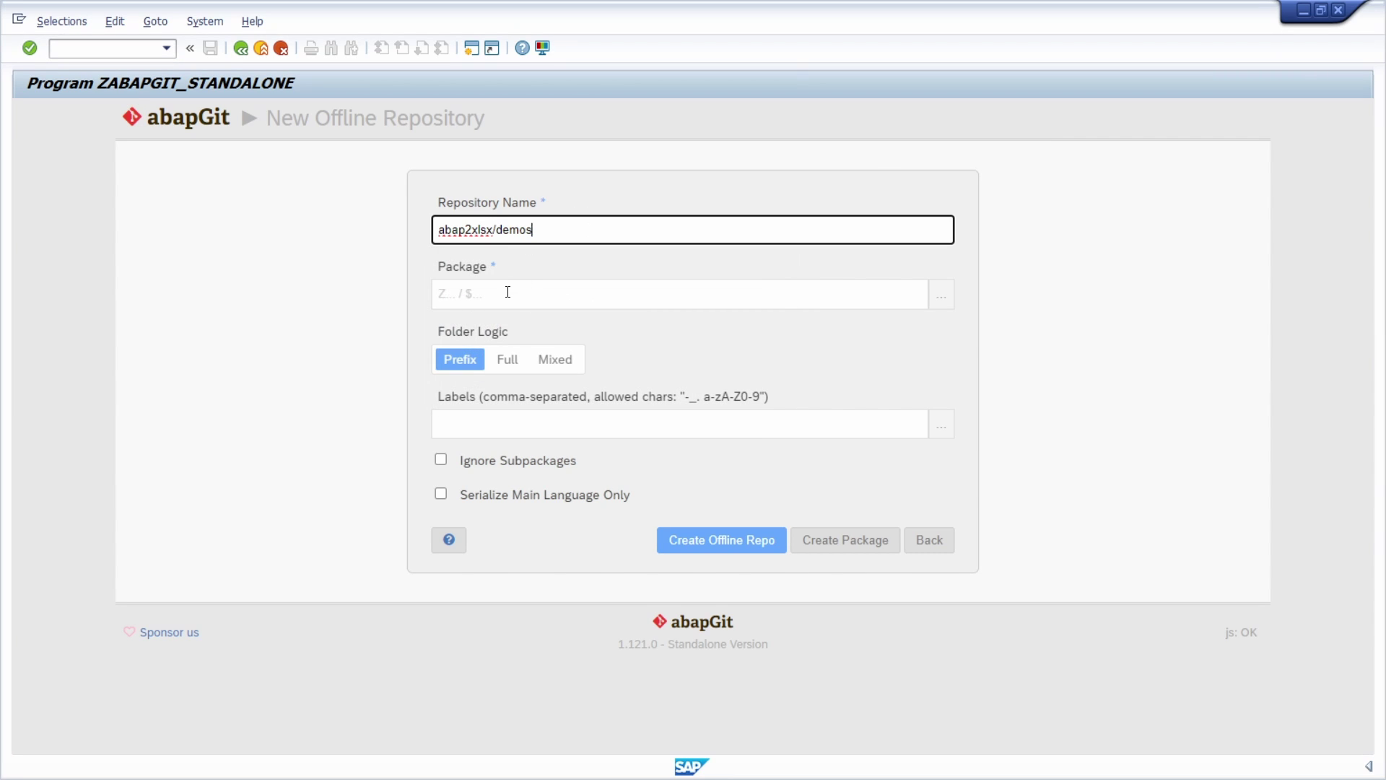
left_click(507, 291)
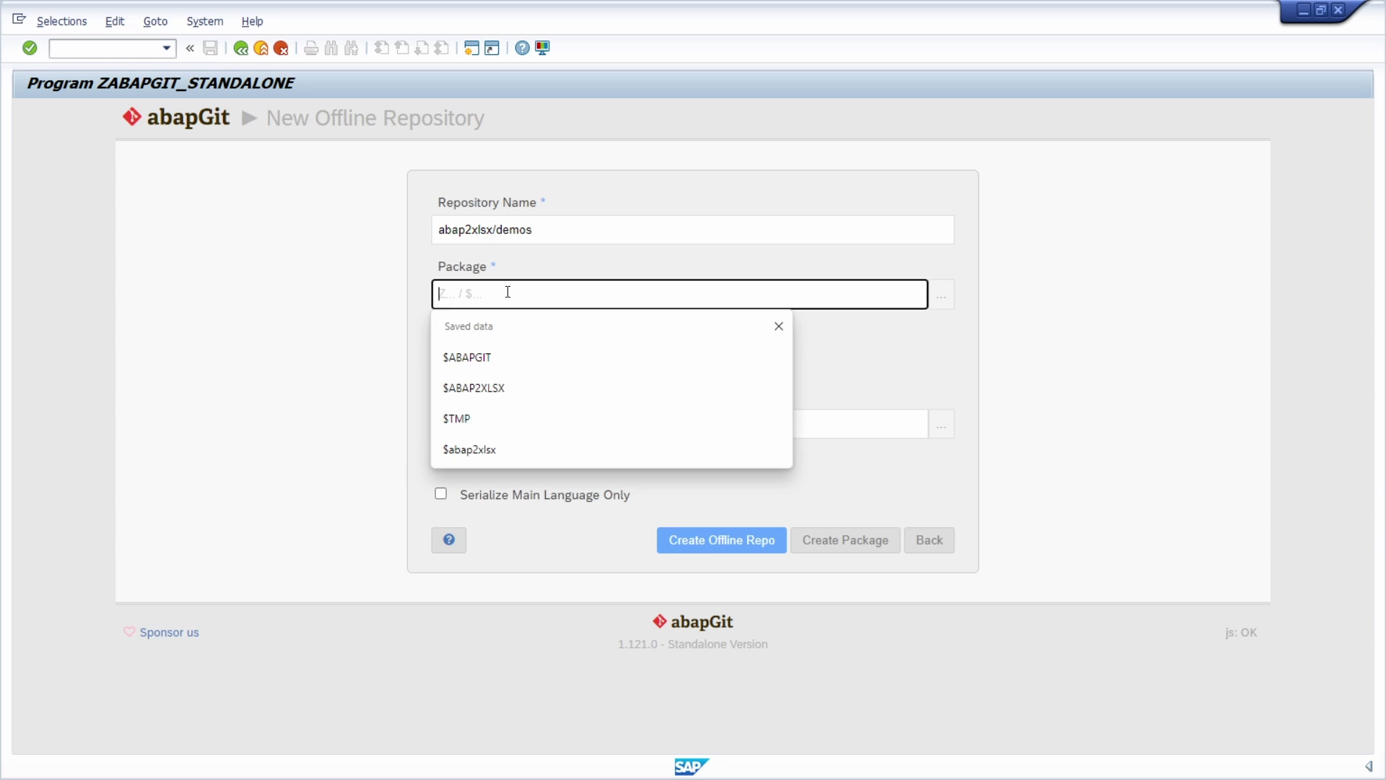
left_click(499, 388)
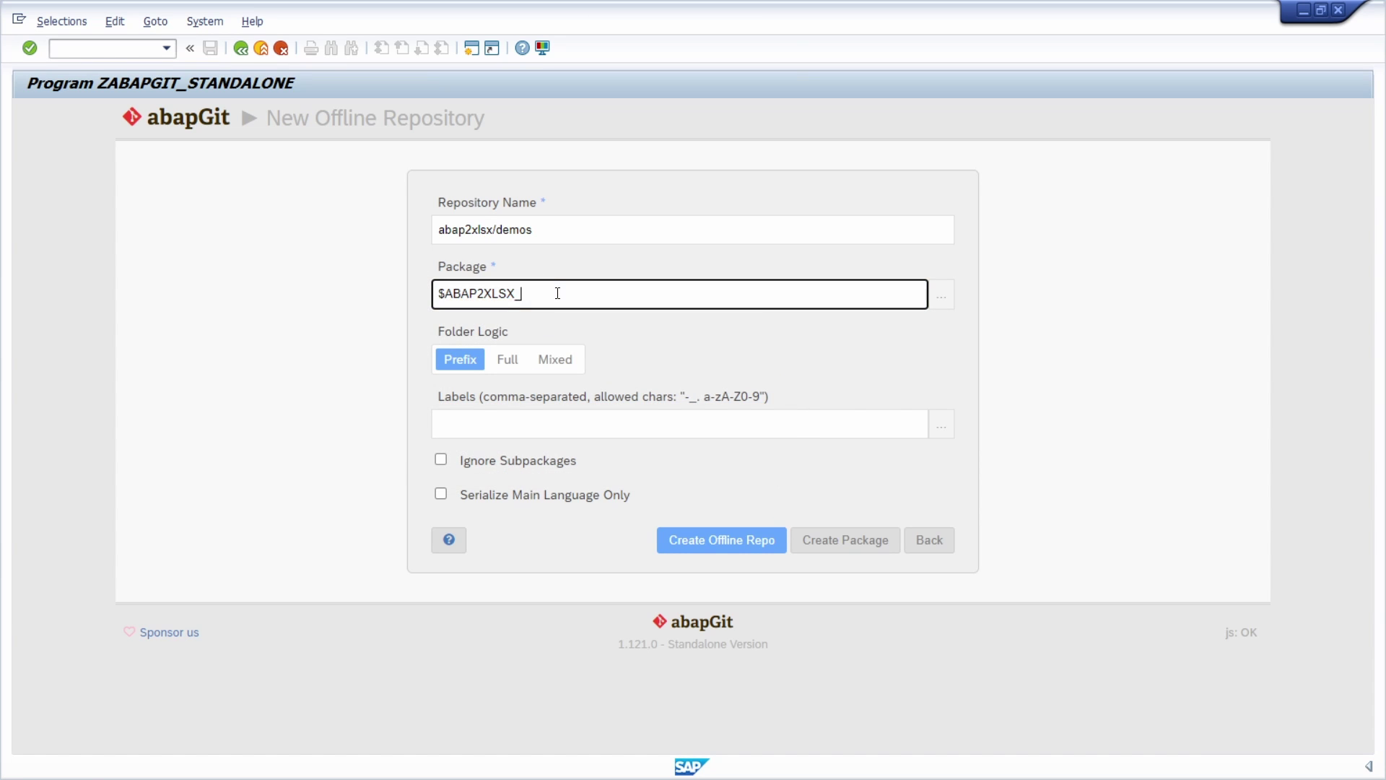
type("demo")
key("BackSpace")
left_click(703, 553)
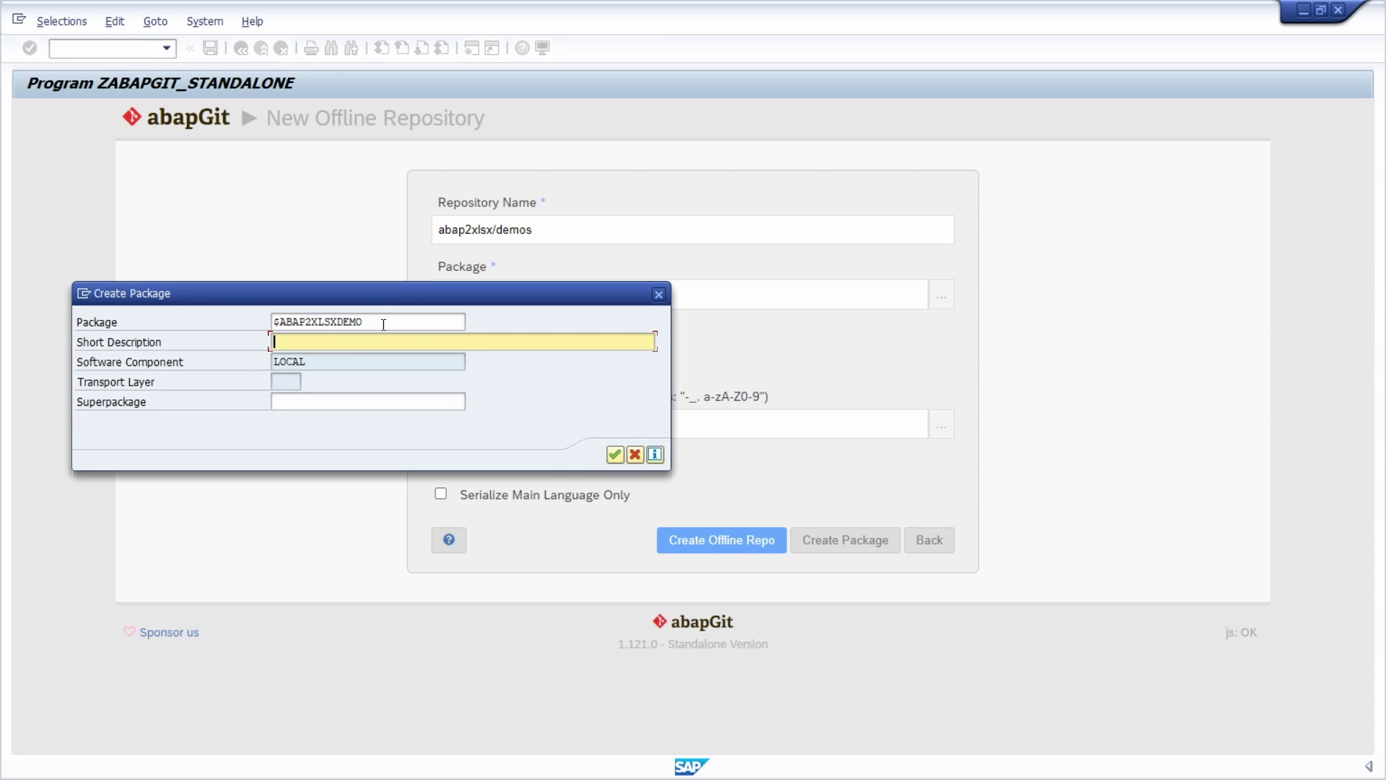
Step: Create package $ABAP2XLSXDEMO with the short description 'ABAP2XLSX DEMO'
double_click(385, 323)
key("ctrl+c")
left_click(352, 342)
key("ctrl+v")
left_click(278, 343)
key("BackSpace")
left_click(330, 343)
left_click(613, 454)
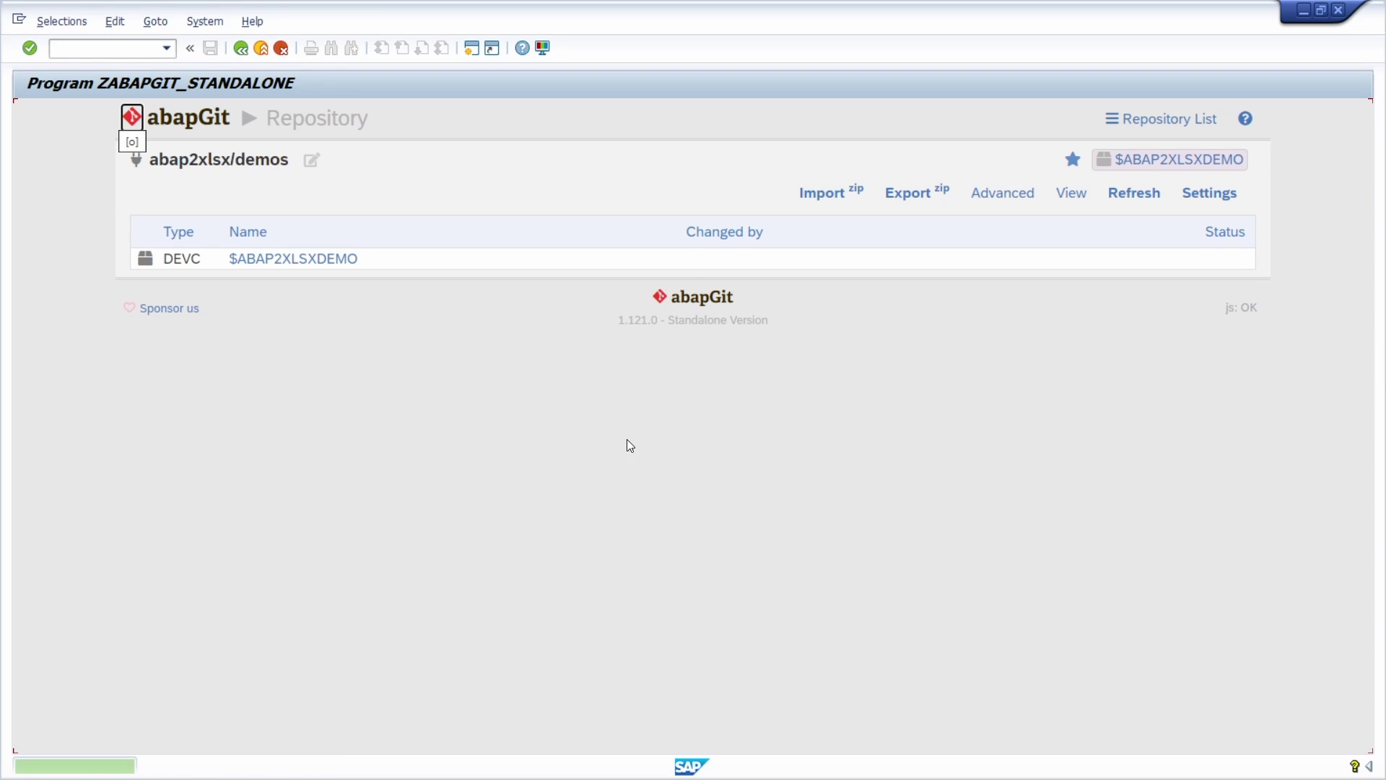
Step: Import demos-main.zip into the demos repository, allowing access to the file
left_click(837, 202)
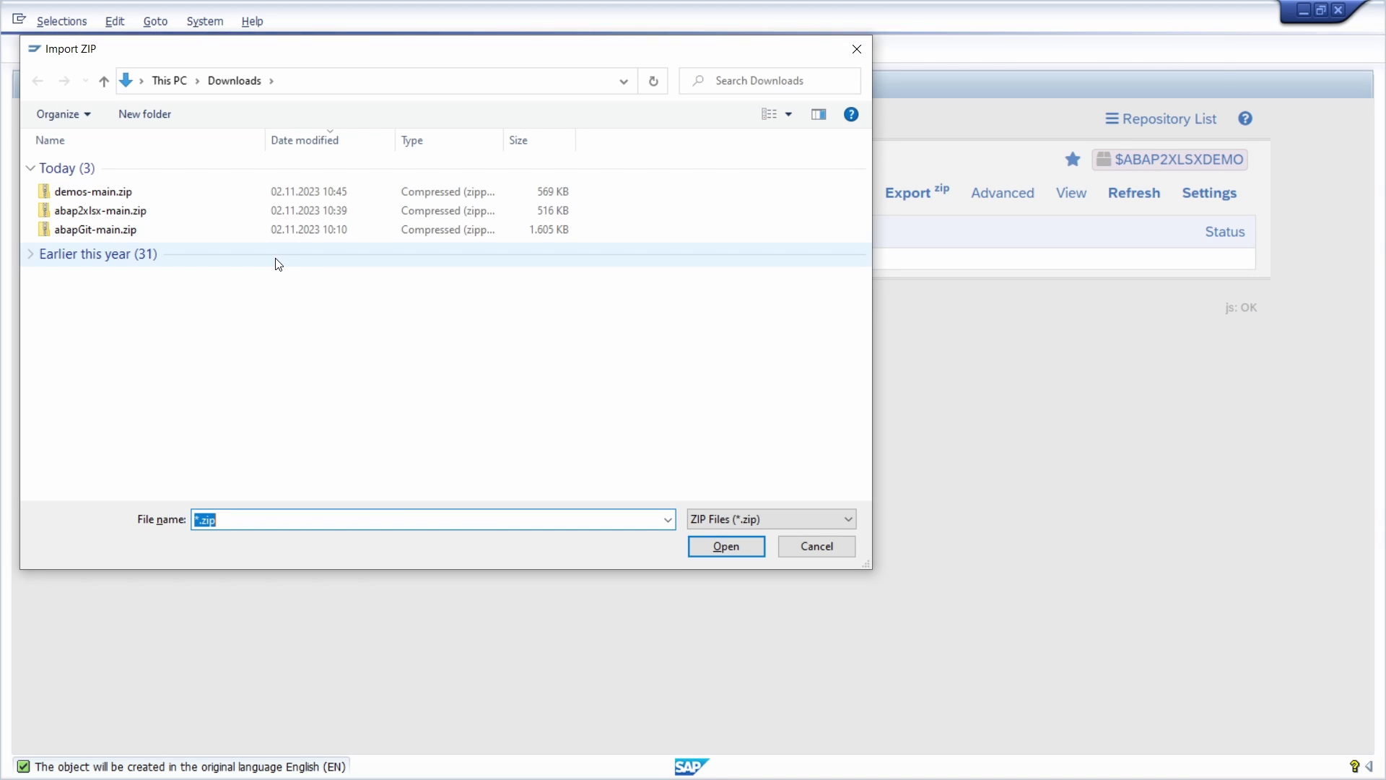
left_click(189, 195)
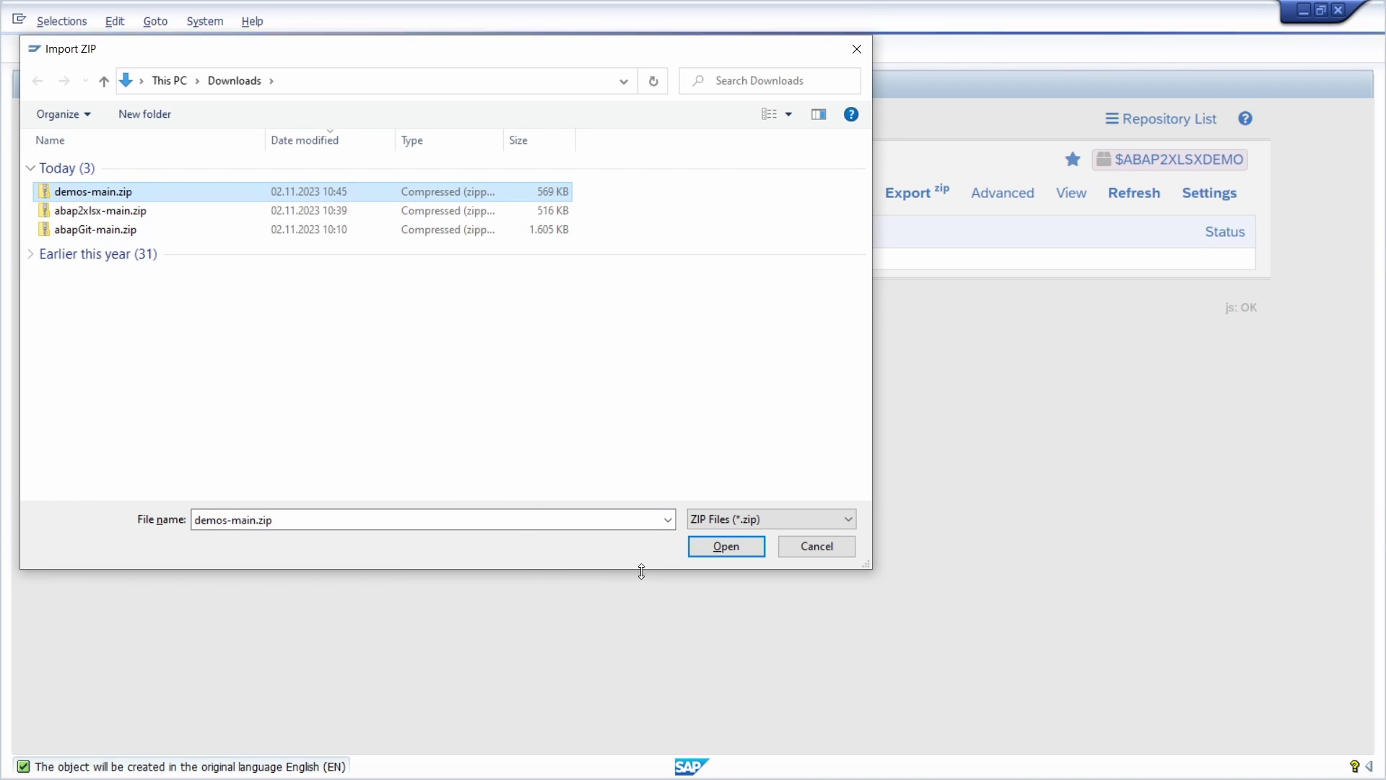
left_click(724, 545)
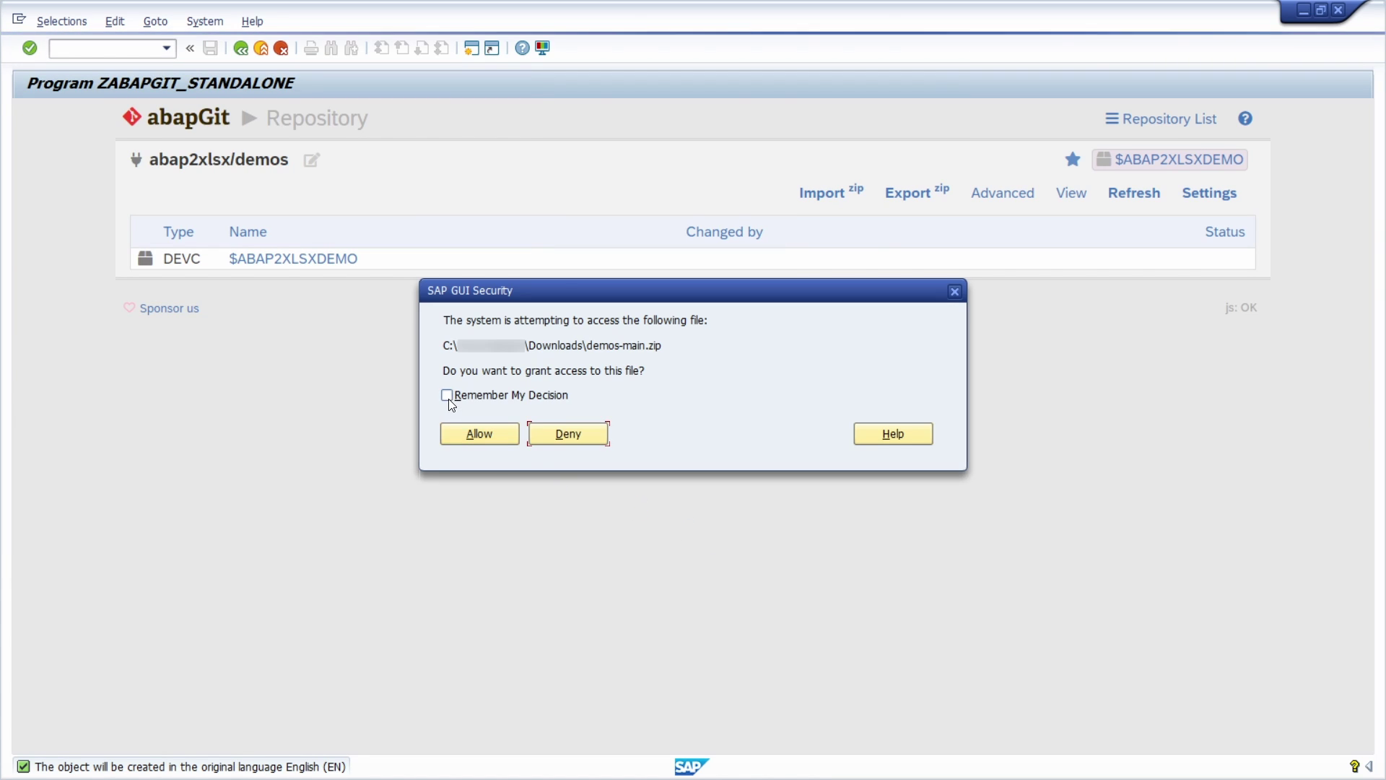
left_click(447, 395)
left_click(475, 438)
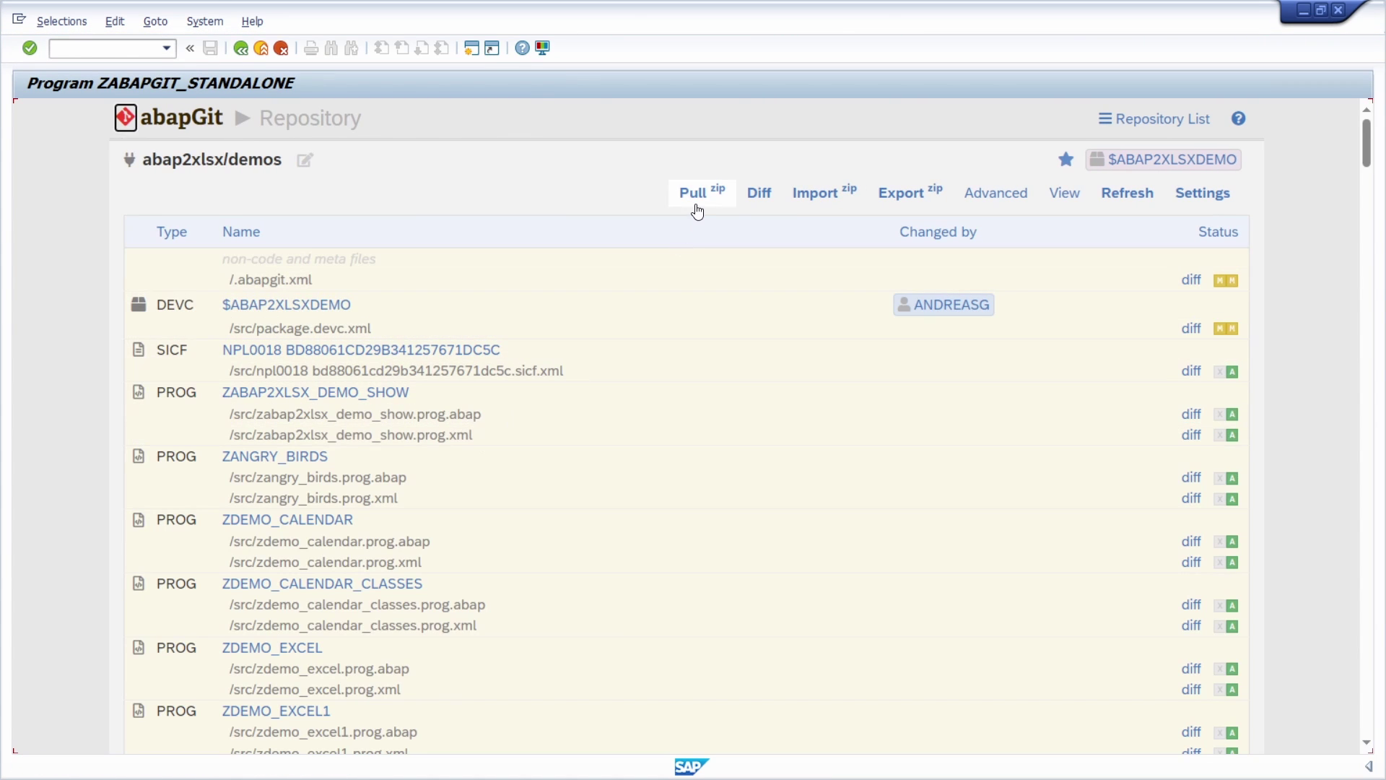
Step: Pull all demo objects into $ABAP2XLSXDEMO and activate them
left_click(697, 209)
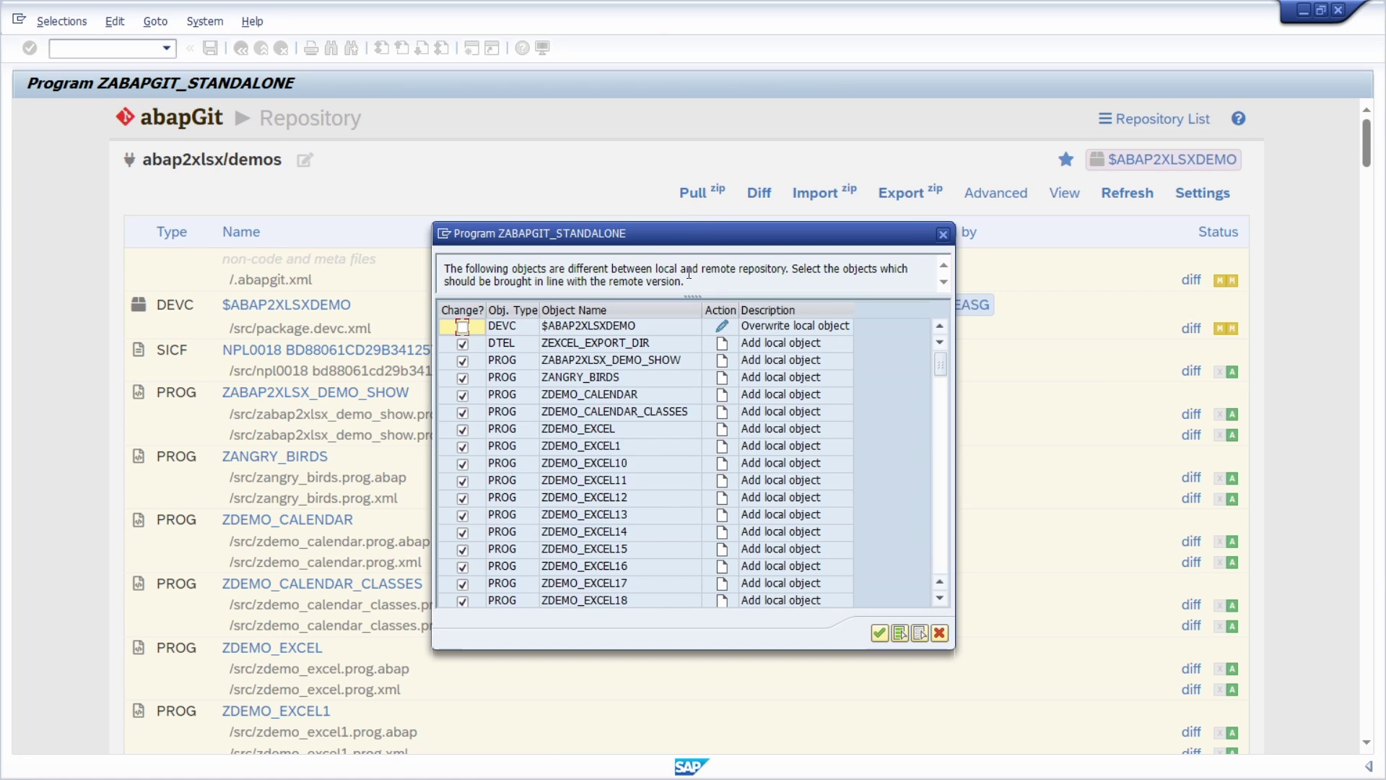
left_click_drag(940, 367, 943, 522)
scroll(896, 470, "down", 3)
left_click(880, 634)
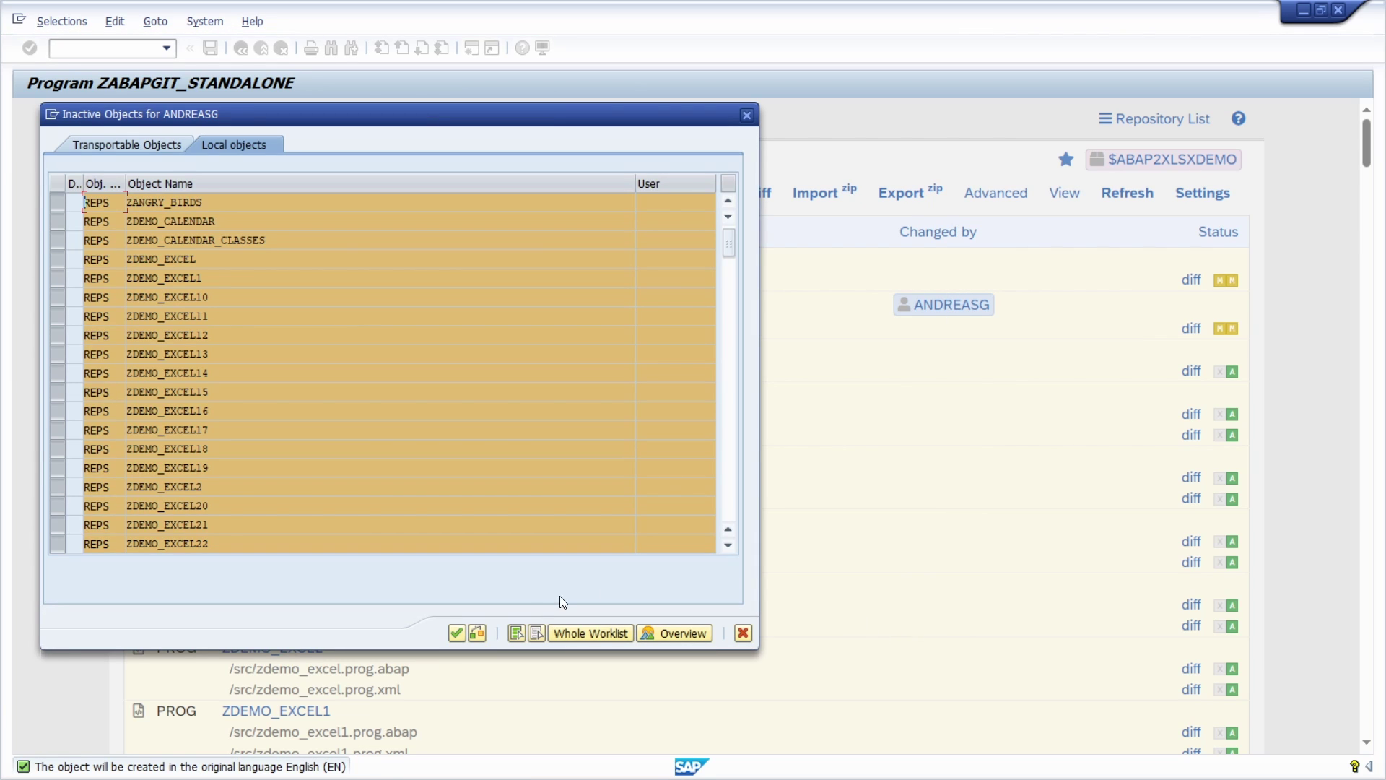
left_click(457, 634)
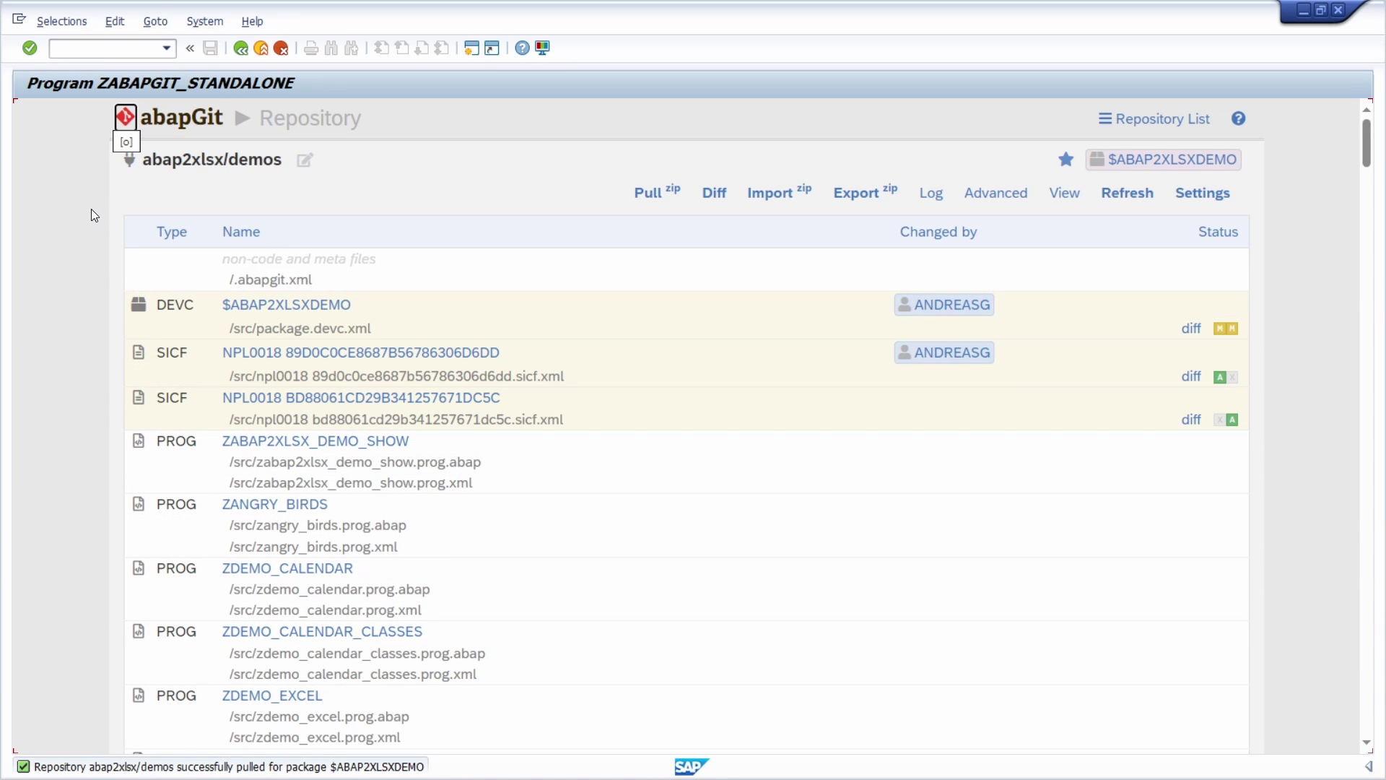
left_click(71, 50)
Step: Run ZABAP2XLSX_DEMO_SHOW from the ABAP Editor, reached via /nse38
type("/nse38")
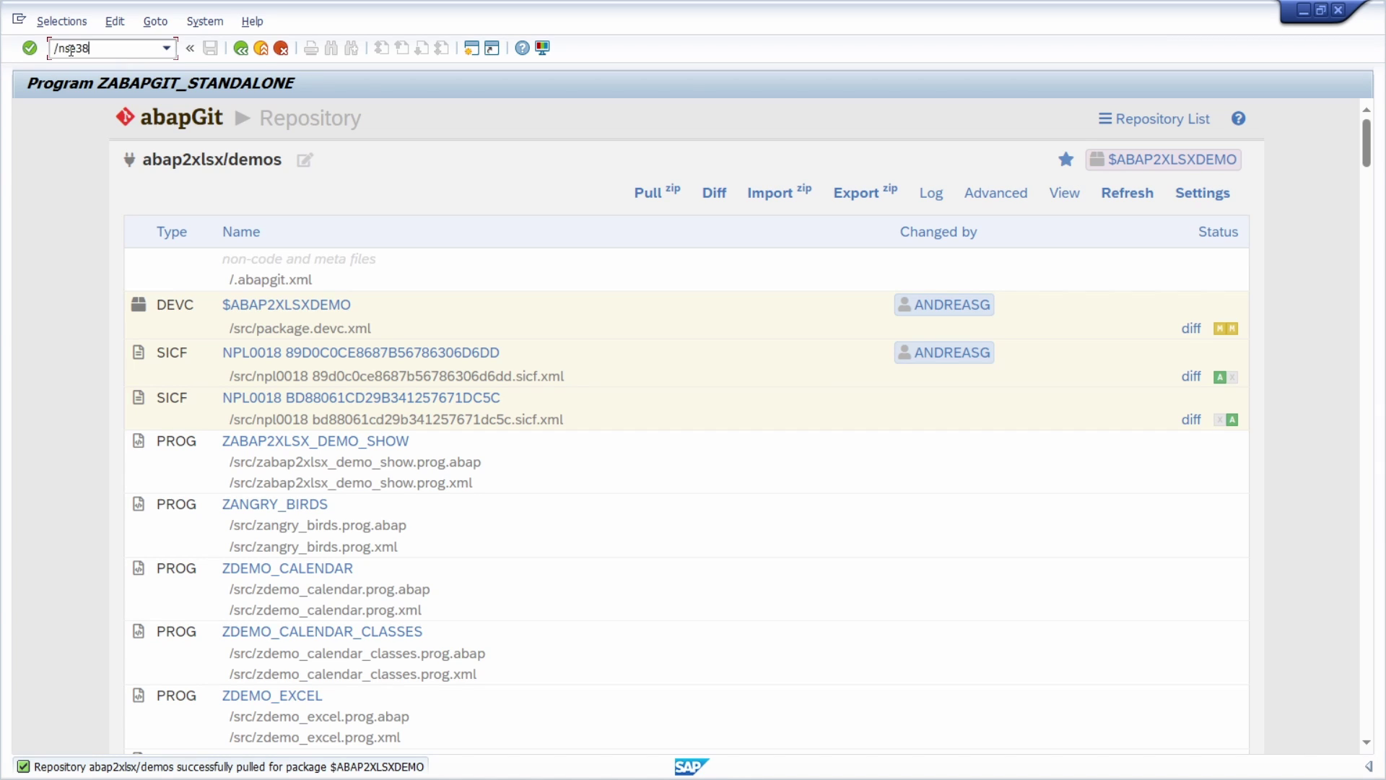
key("Return")
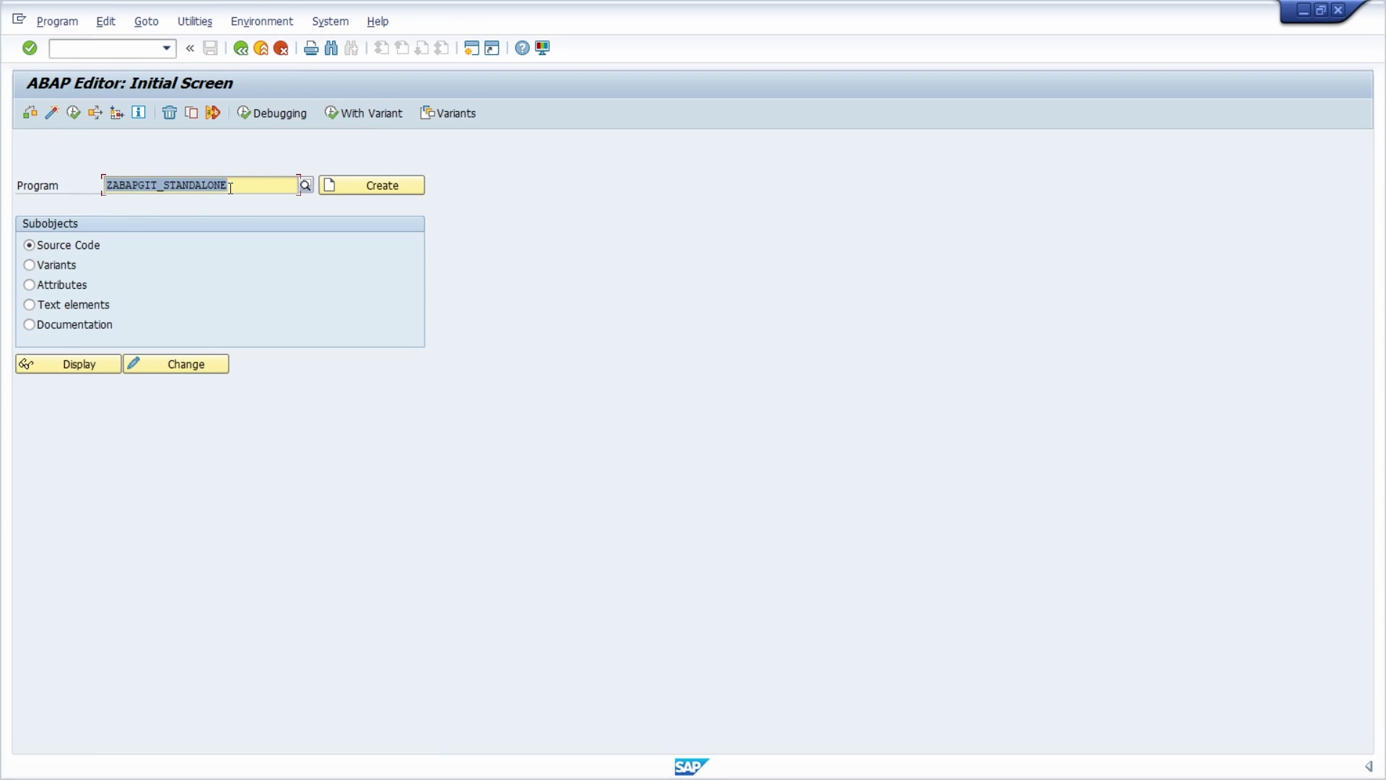
type("zabap")
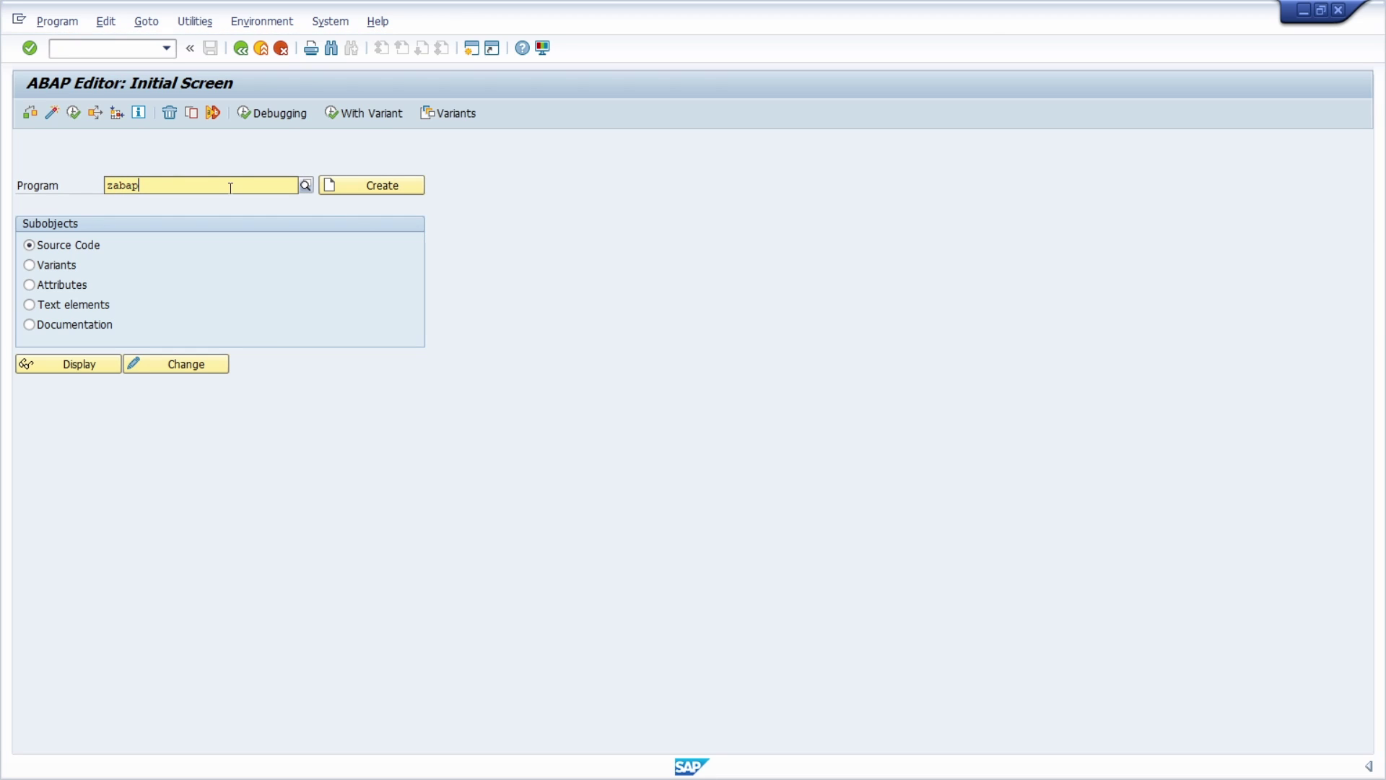
type("2xlsx_")
key("ctrl+z")
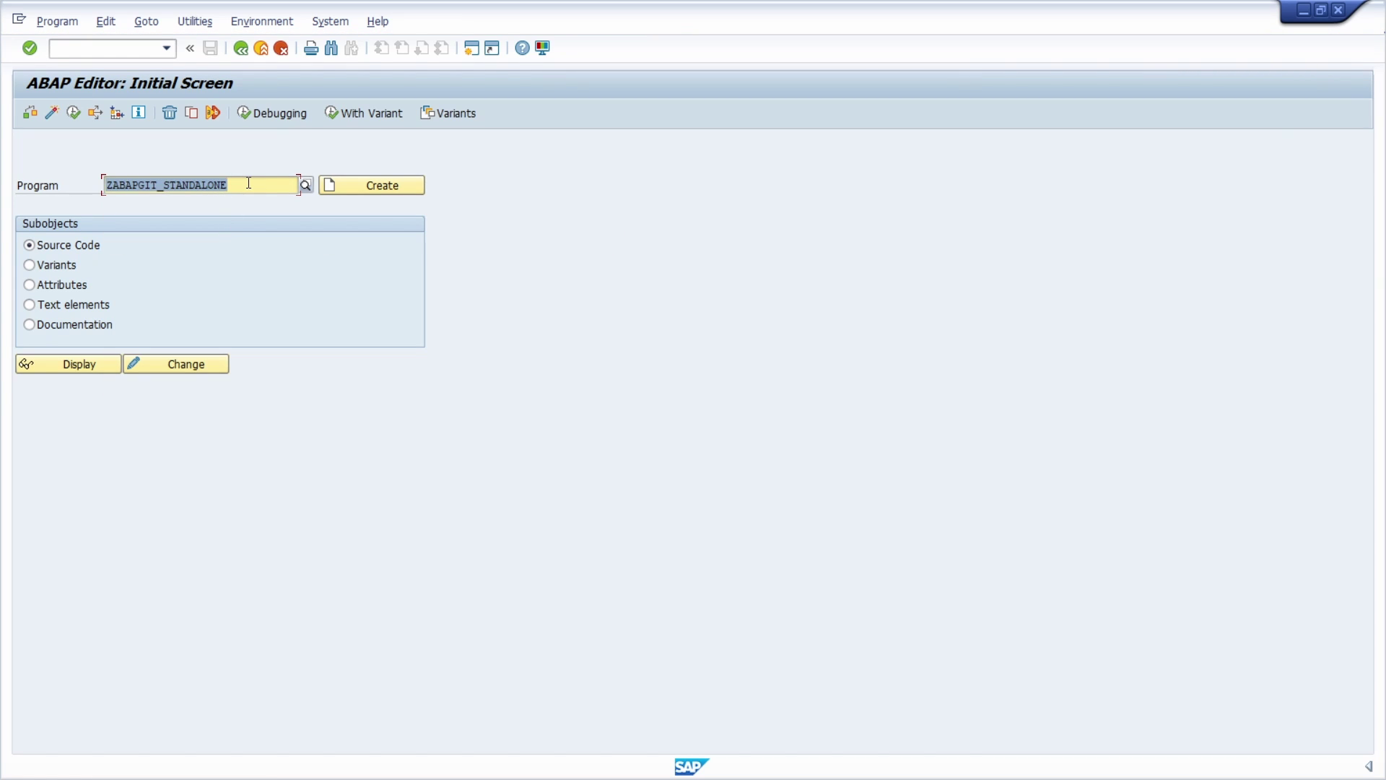
type("zabap")
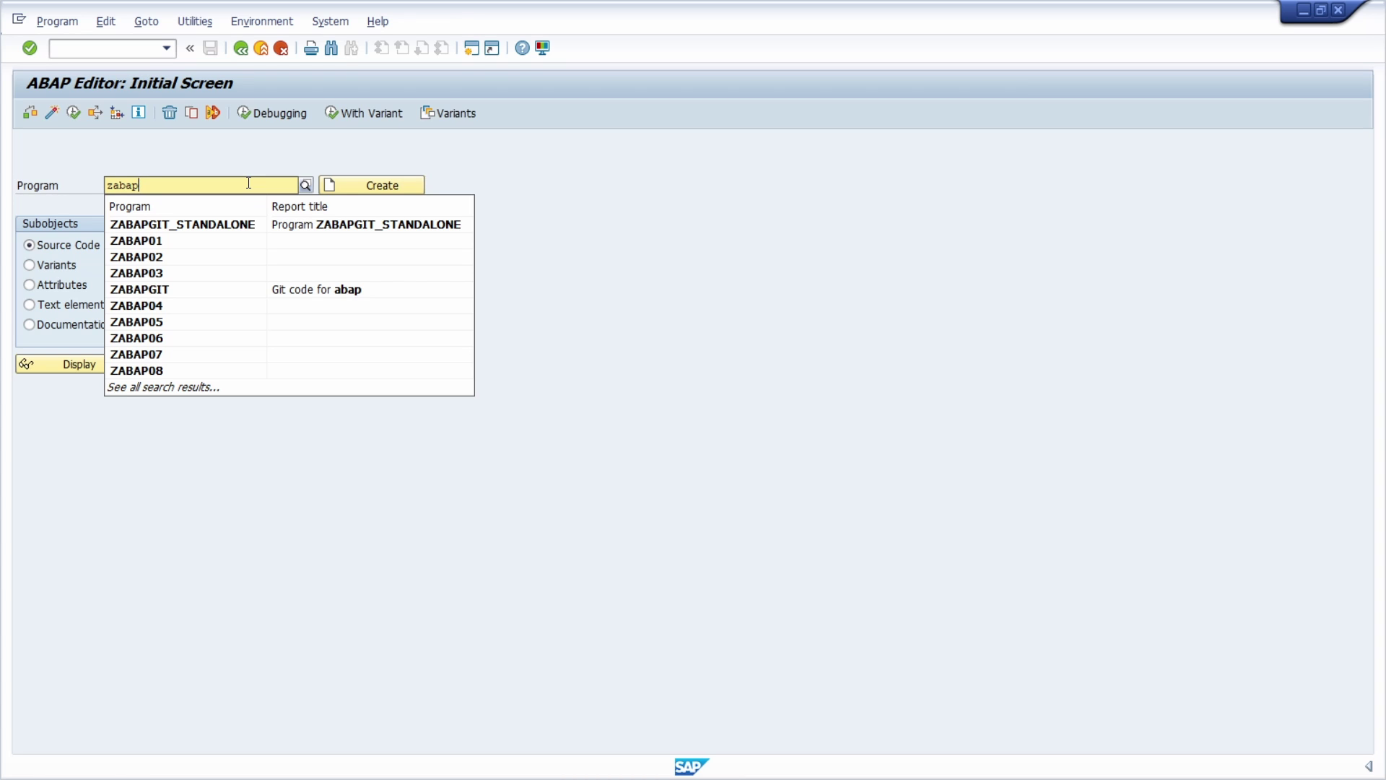
type("2xlsx_demo_show")
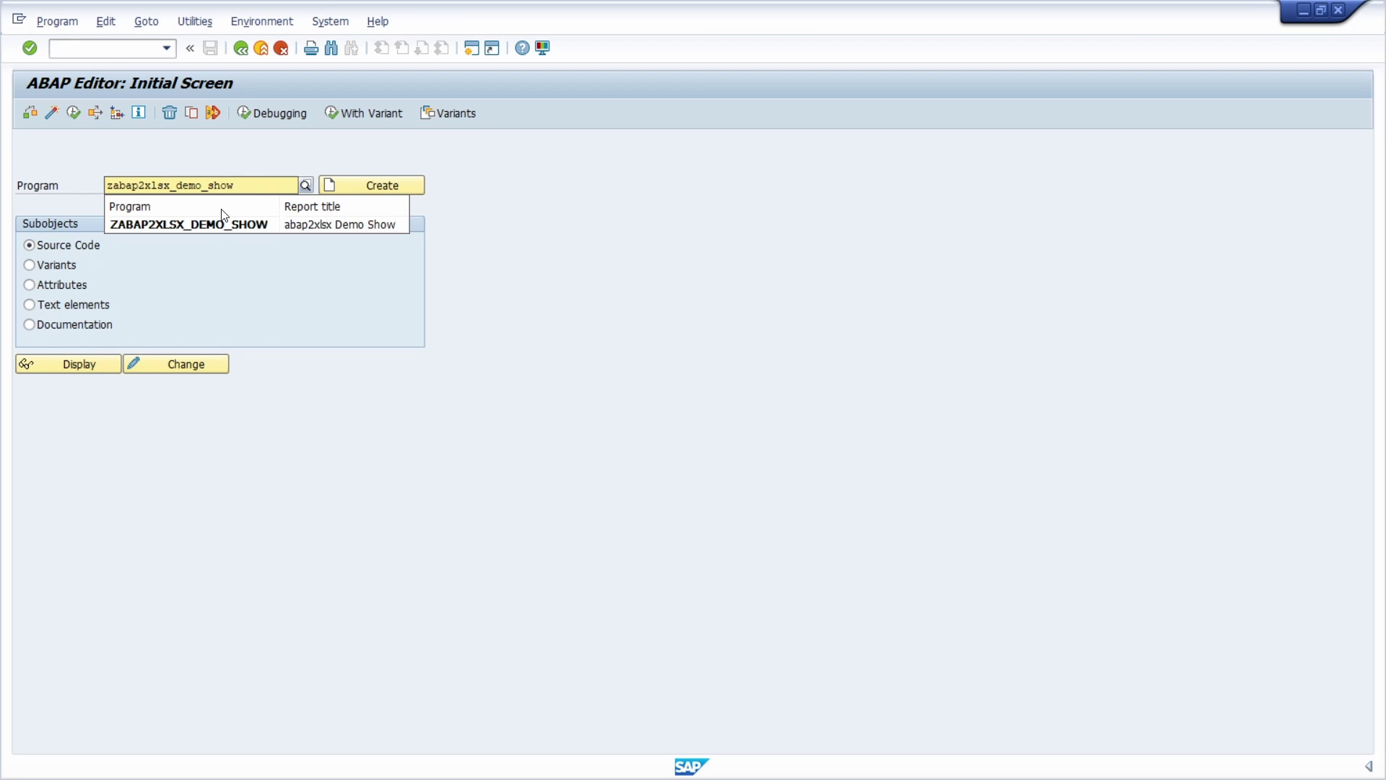
left_click(211, 223)
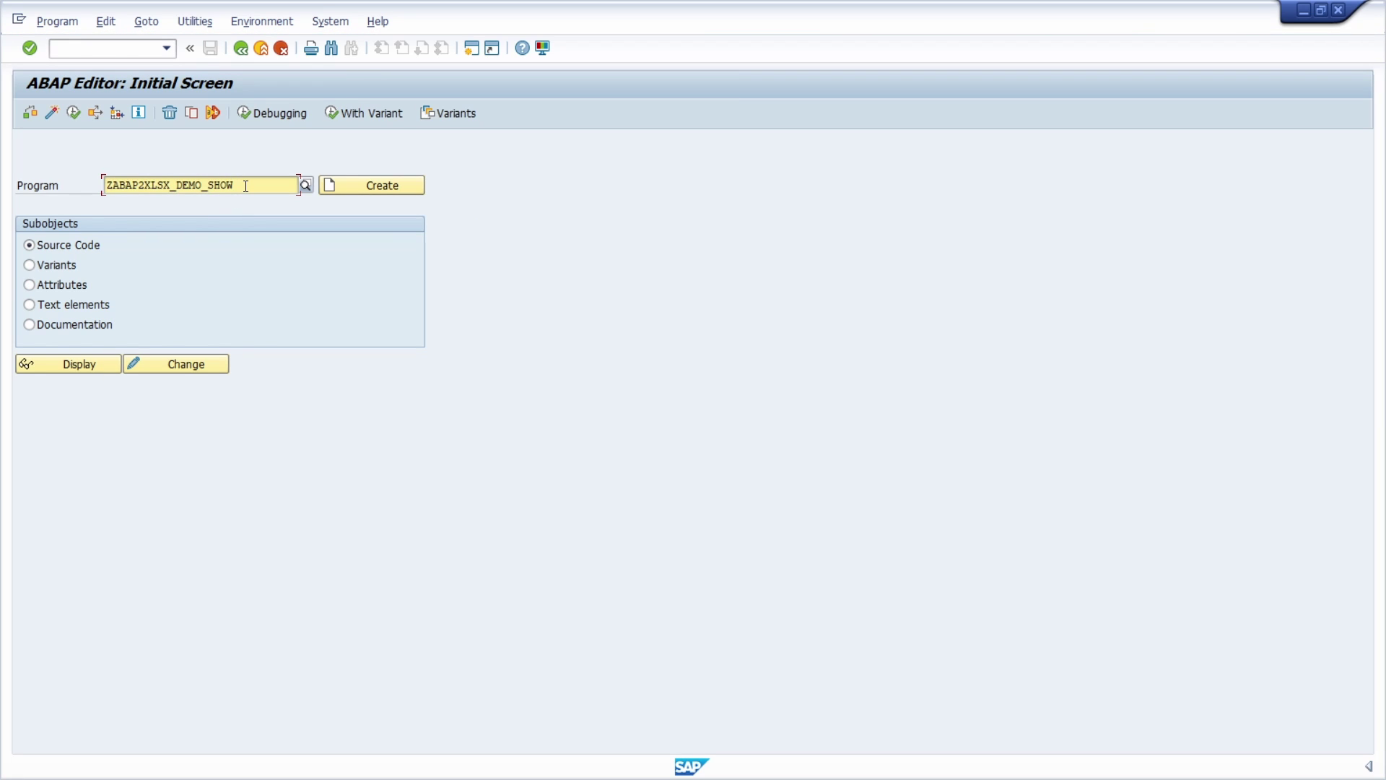
key("F8")
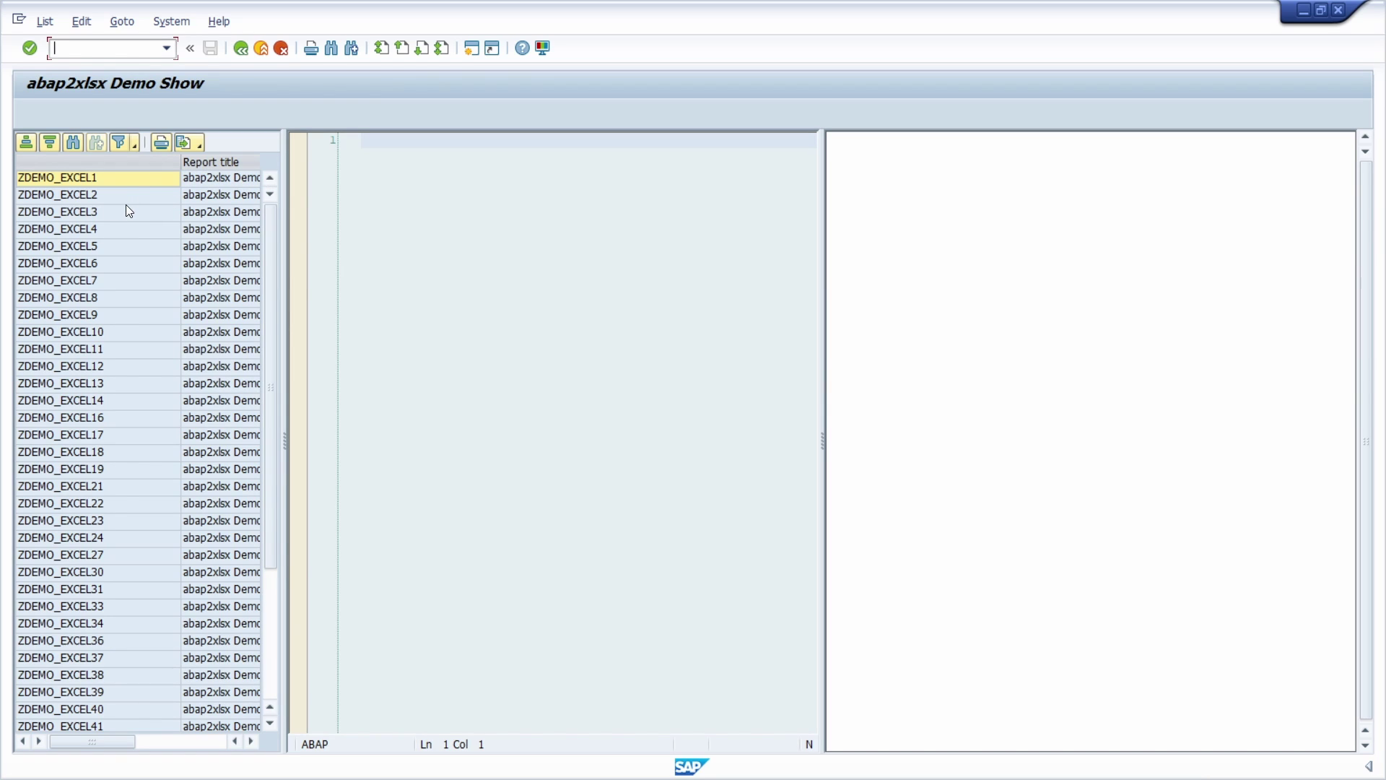
Step: Run ZDEMO_EXCEL1 from the demo list, browse its source, and view the Hello world workbook
scroll(116, 523, "down", 4)
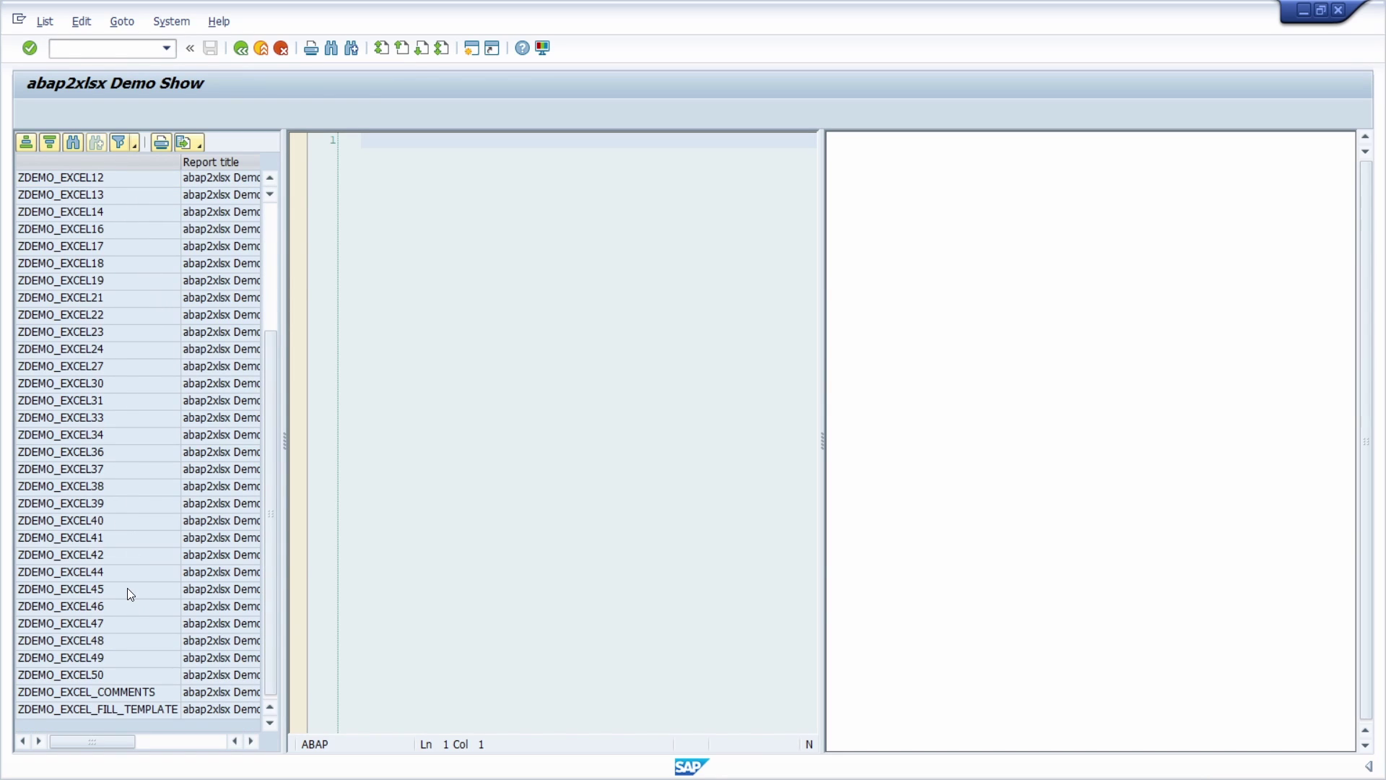
scroll(128, 578, "up", 4)
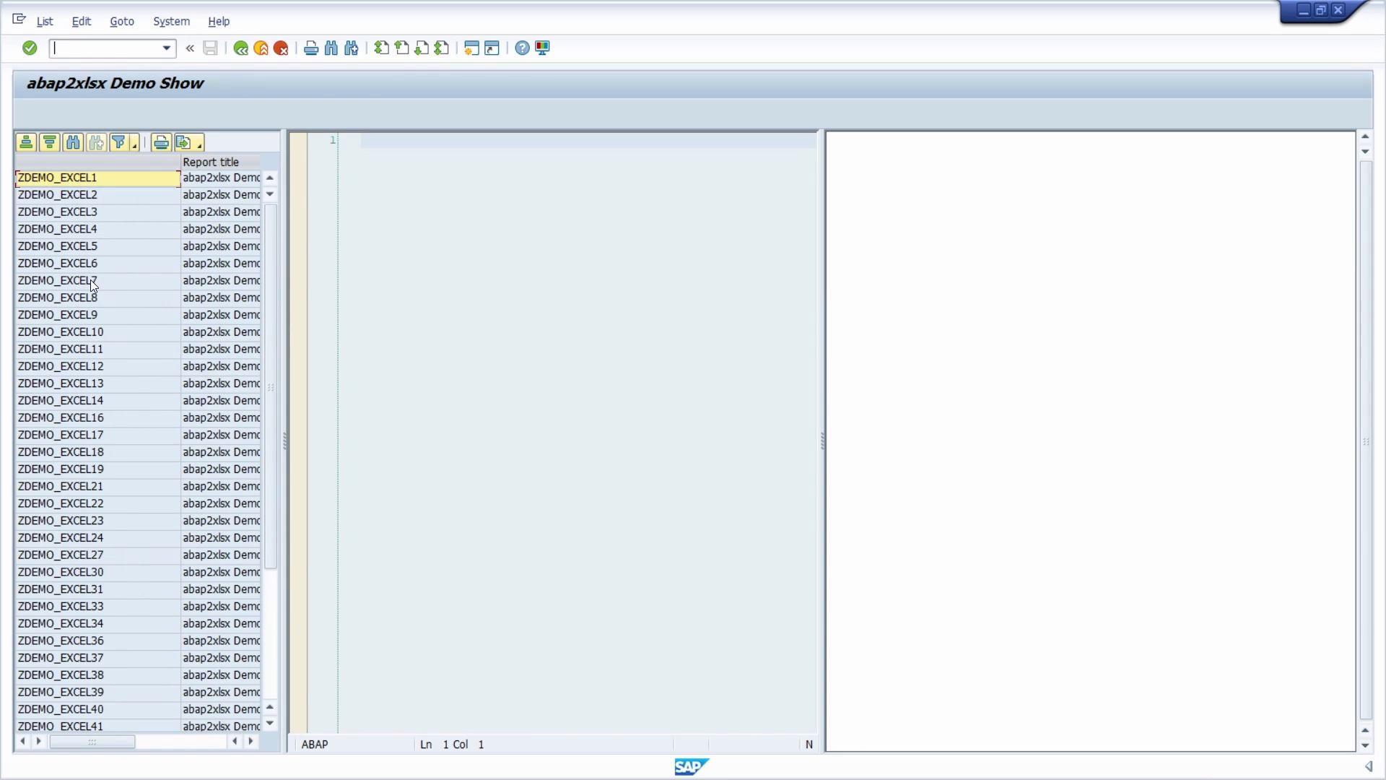
double_click(79, 177)
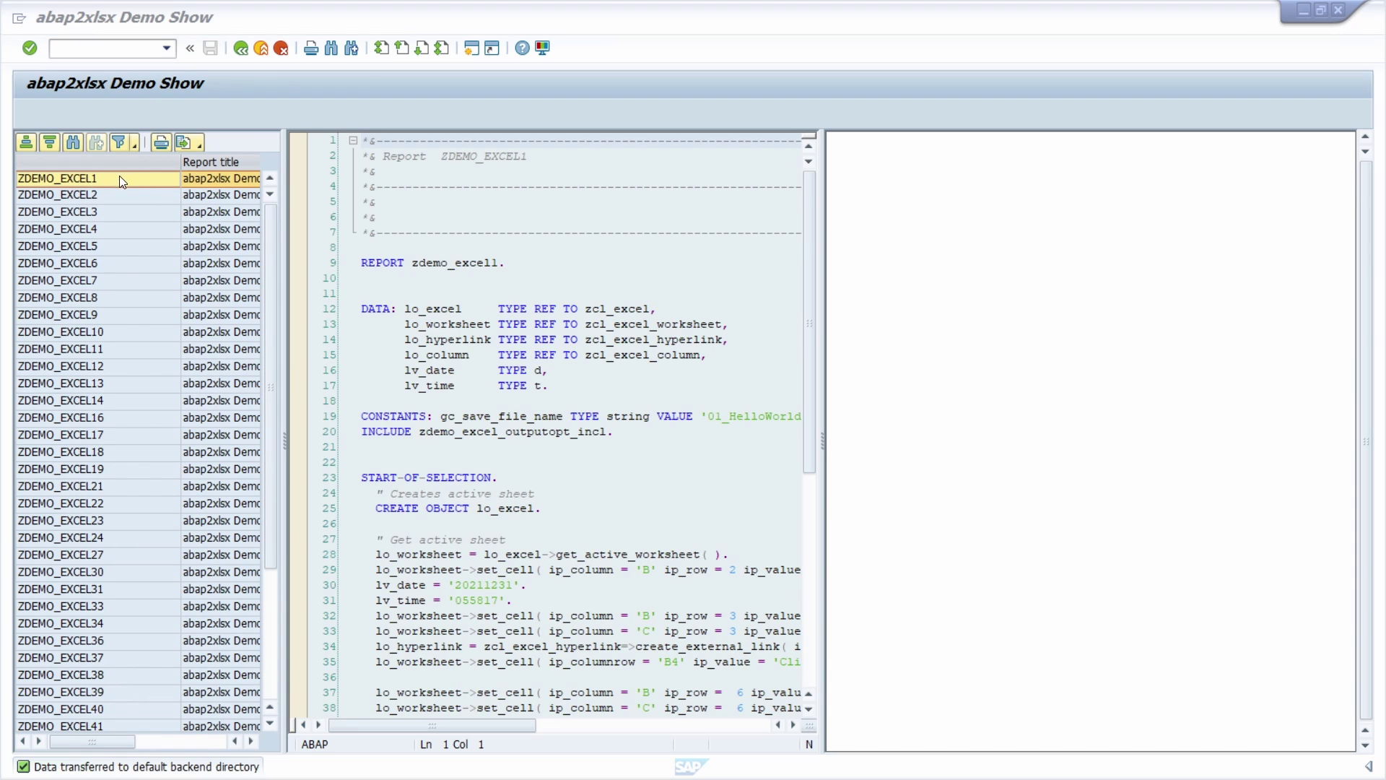
left_click(513, 278)
scroll(549, 361, "down", 14)
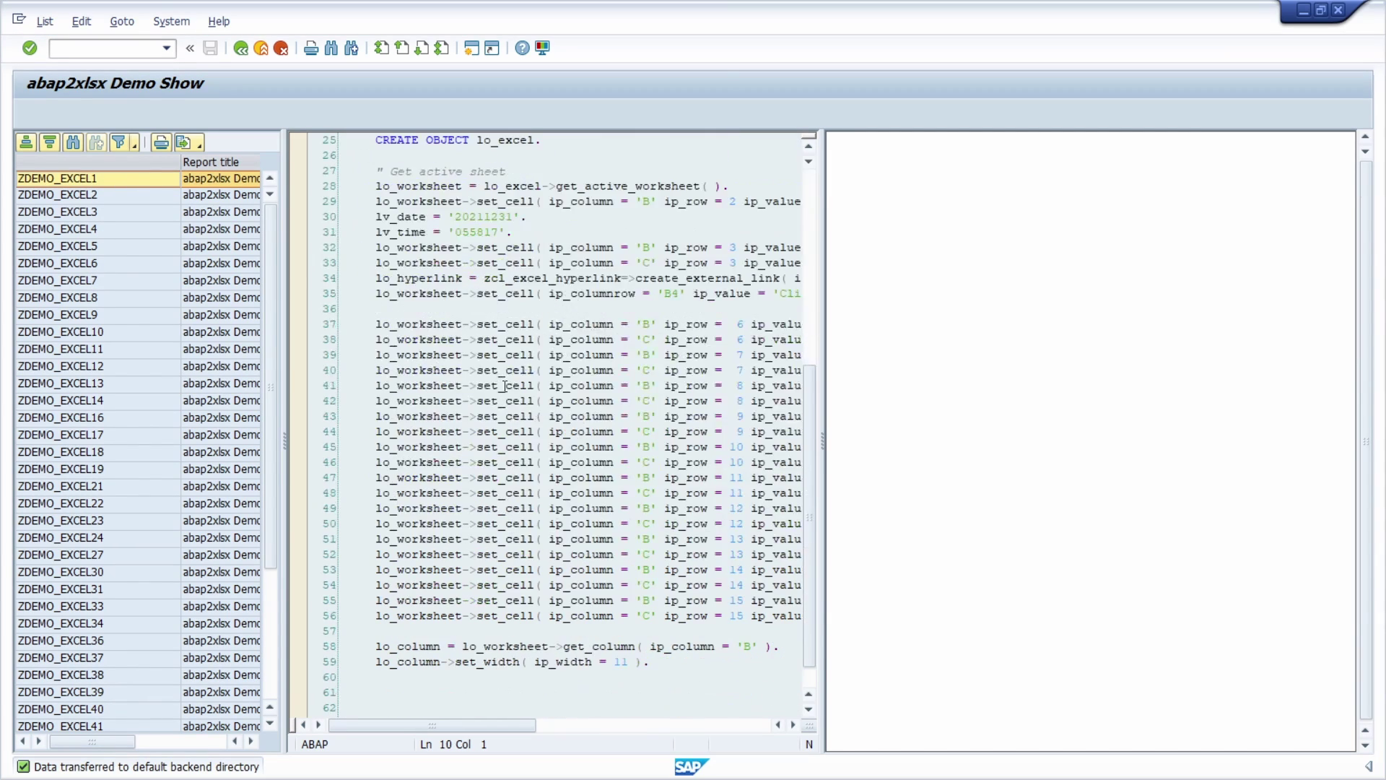
scroll(529, 496, "up", 14)
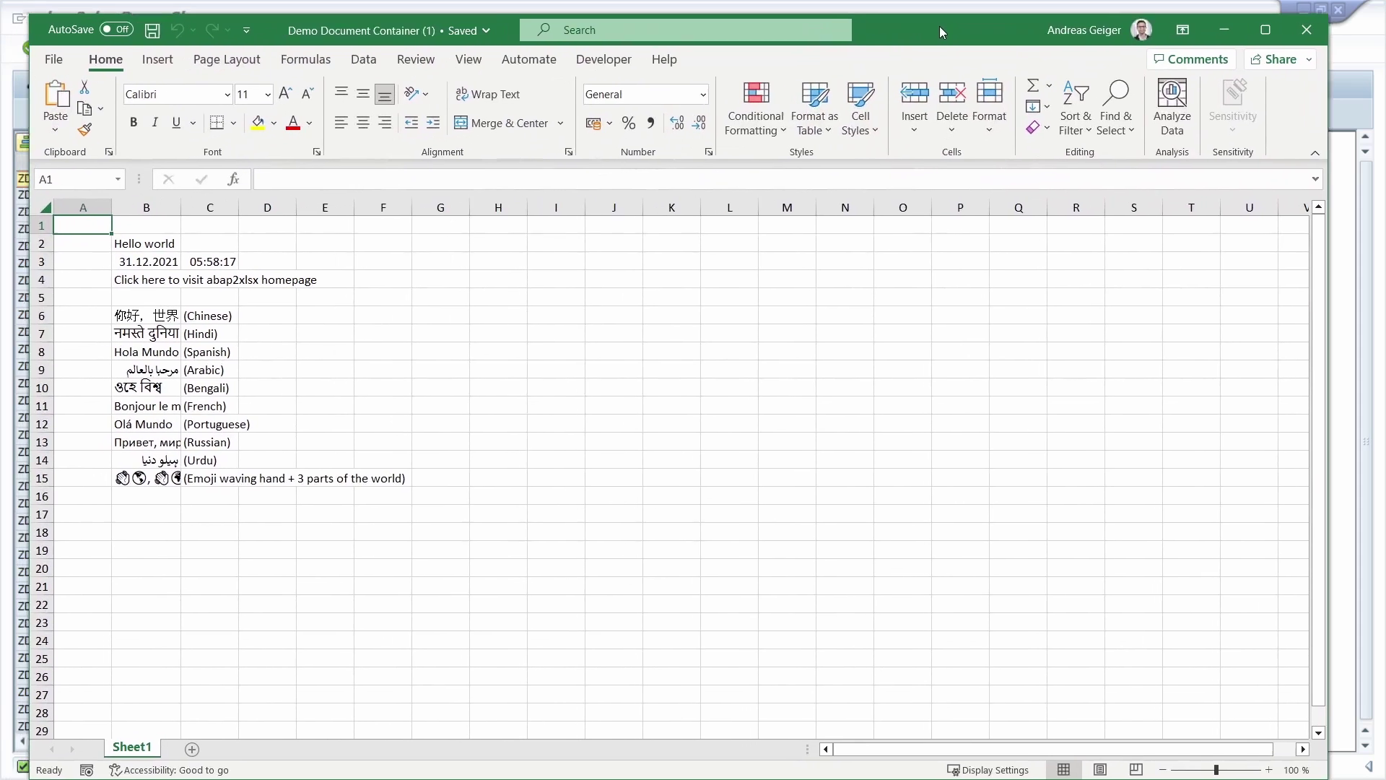
left_click_drag(938, 26, 956, 23)
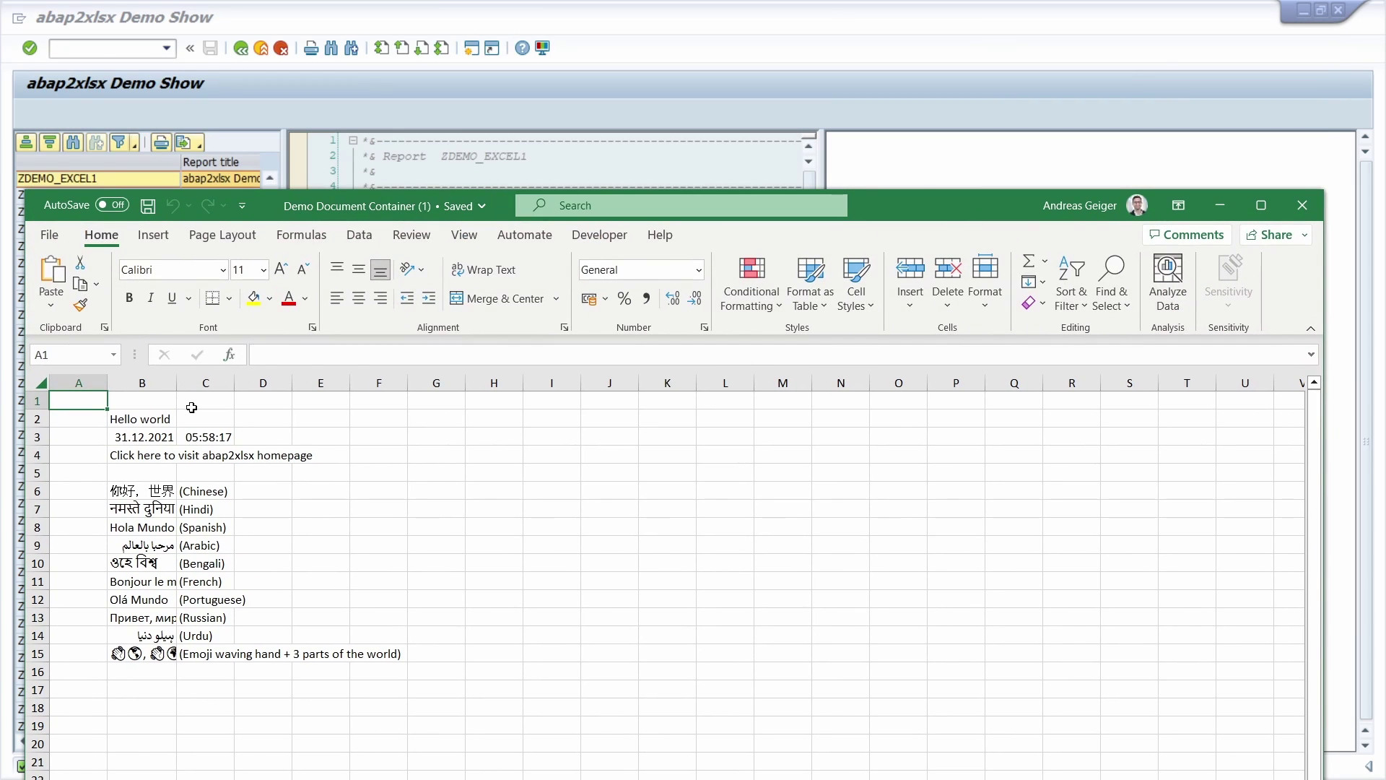
Step: Widen the ZDEMO_EXCEL1 code pane and highlight the 01_HelloWorld.xlsx file name and homepage link
left_click(652, 136)
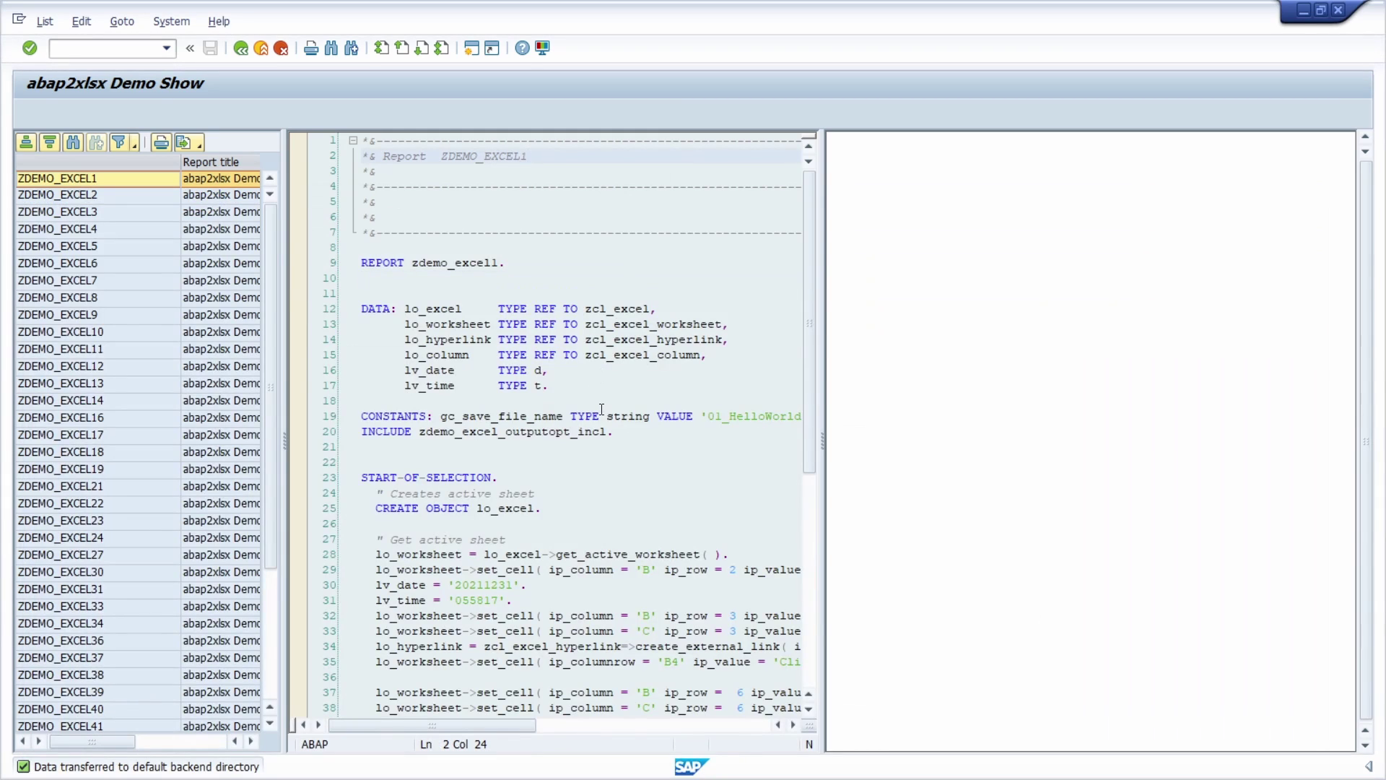
left_click_drag(826, 433, 1072, 436)
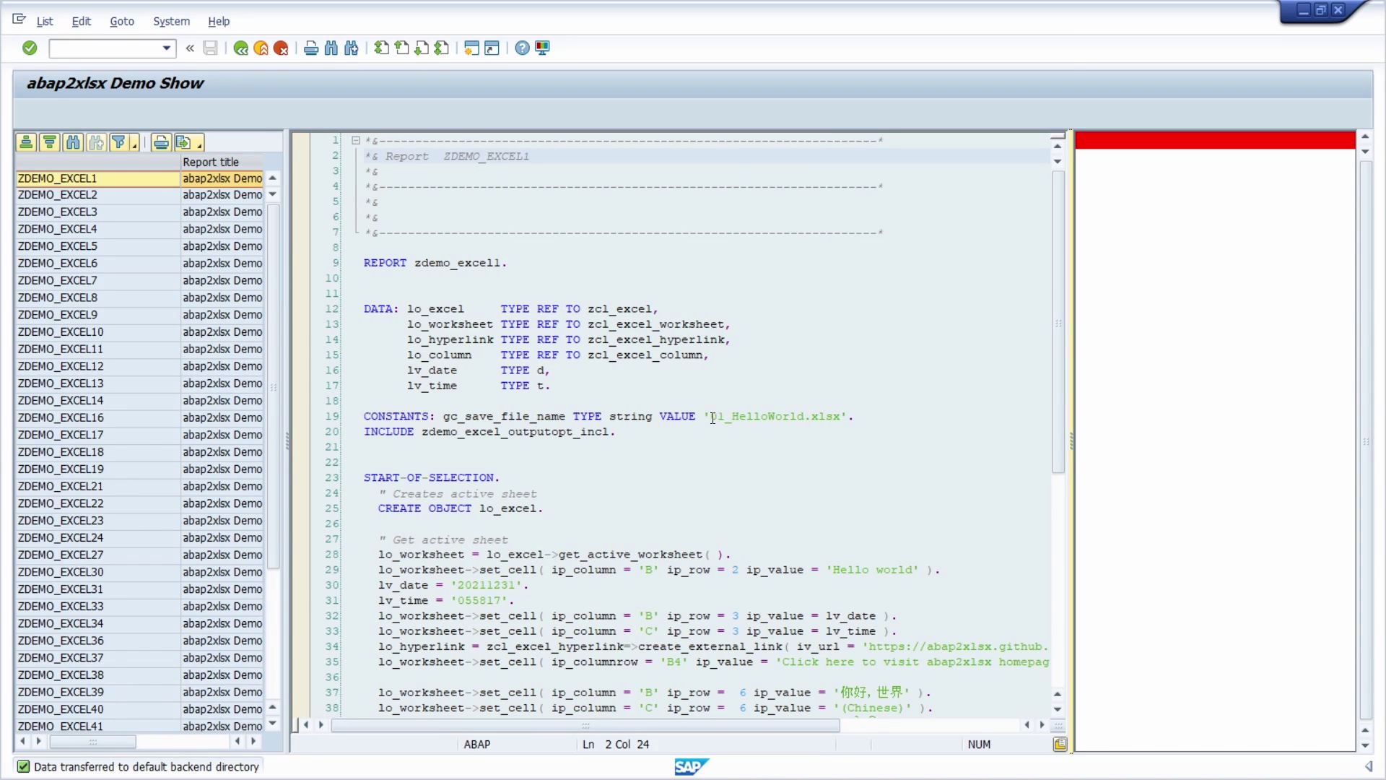
left_click_drag(710, 417, 842, 417)
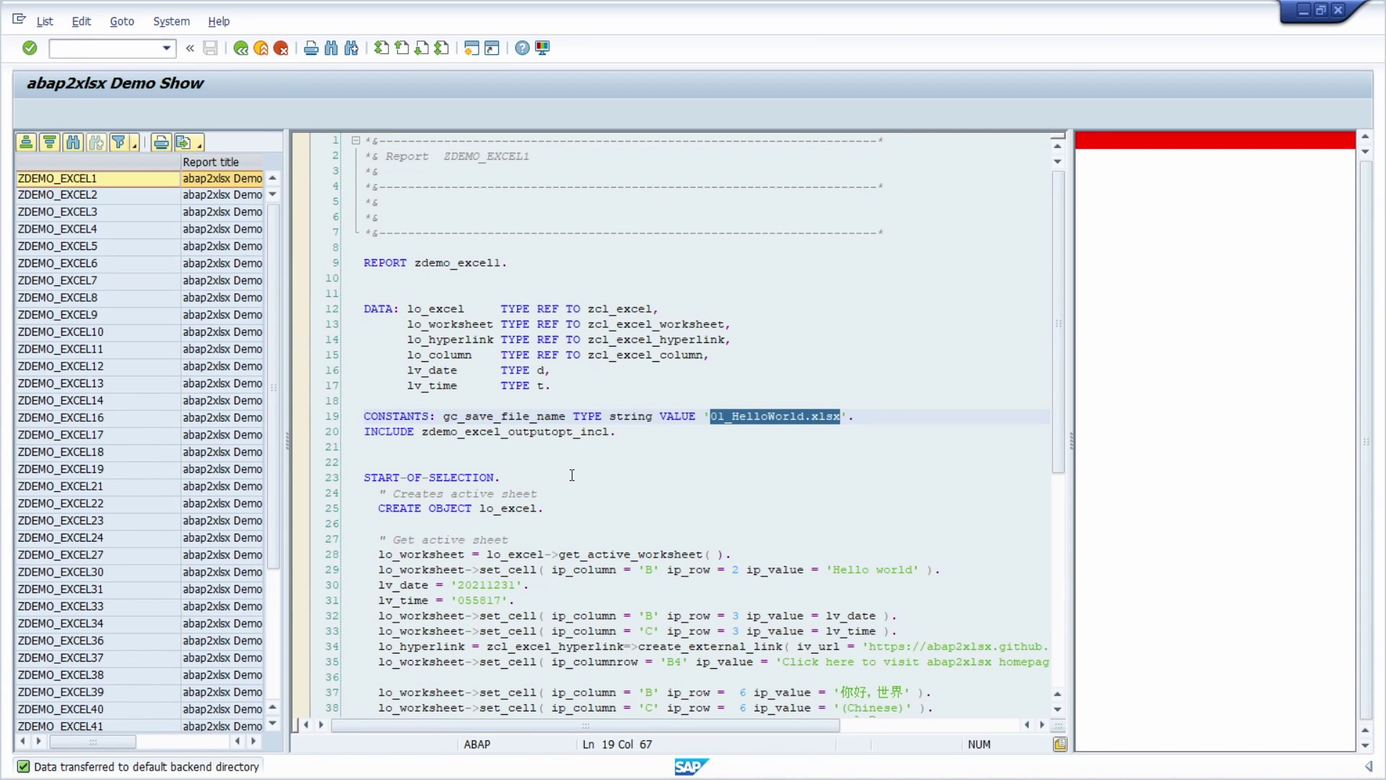
scroll(801, 429, "down", 2)
left_click_drag(842, 477, 938, 478)
left_click_drag(874, 555, 957, 555)
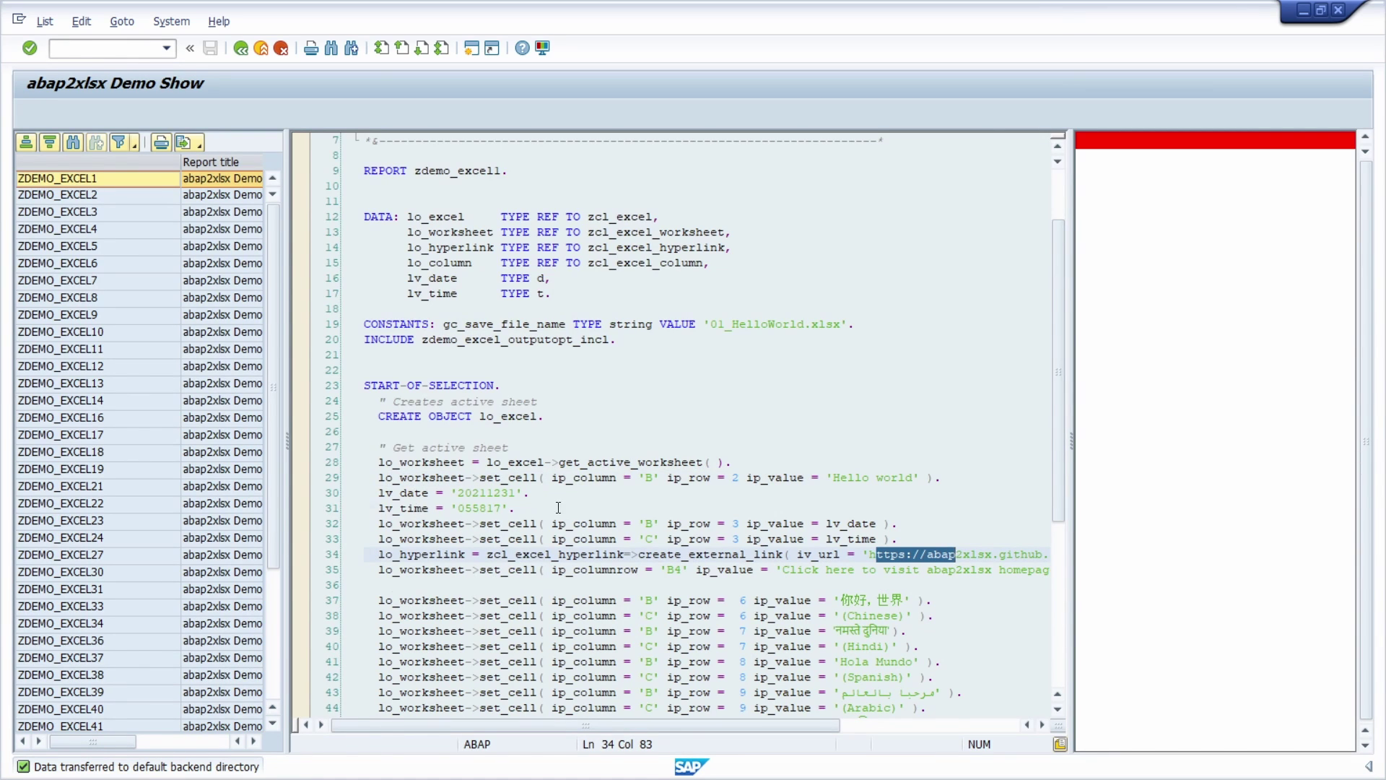
Step: Scroll through the rest of the ZDEMO_EXCEL1 source, marking the output lines, then return to the top
scroll(562, 481, "down", 3)
scroll(830, 531, "down", 5)
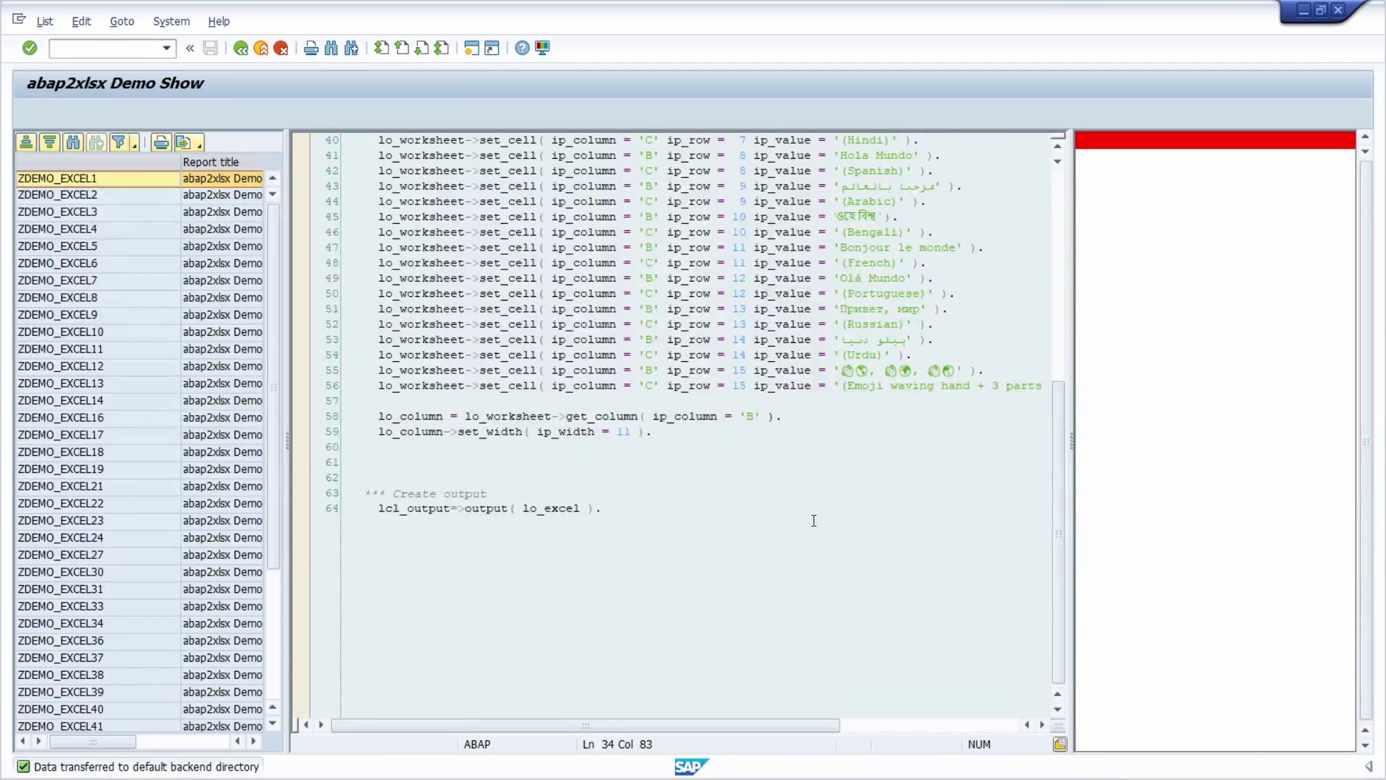
scroll(808, 517, "up", 10)
scroll(544, 370, "down", 13)
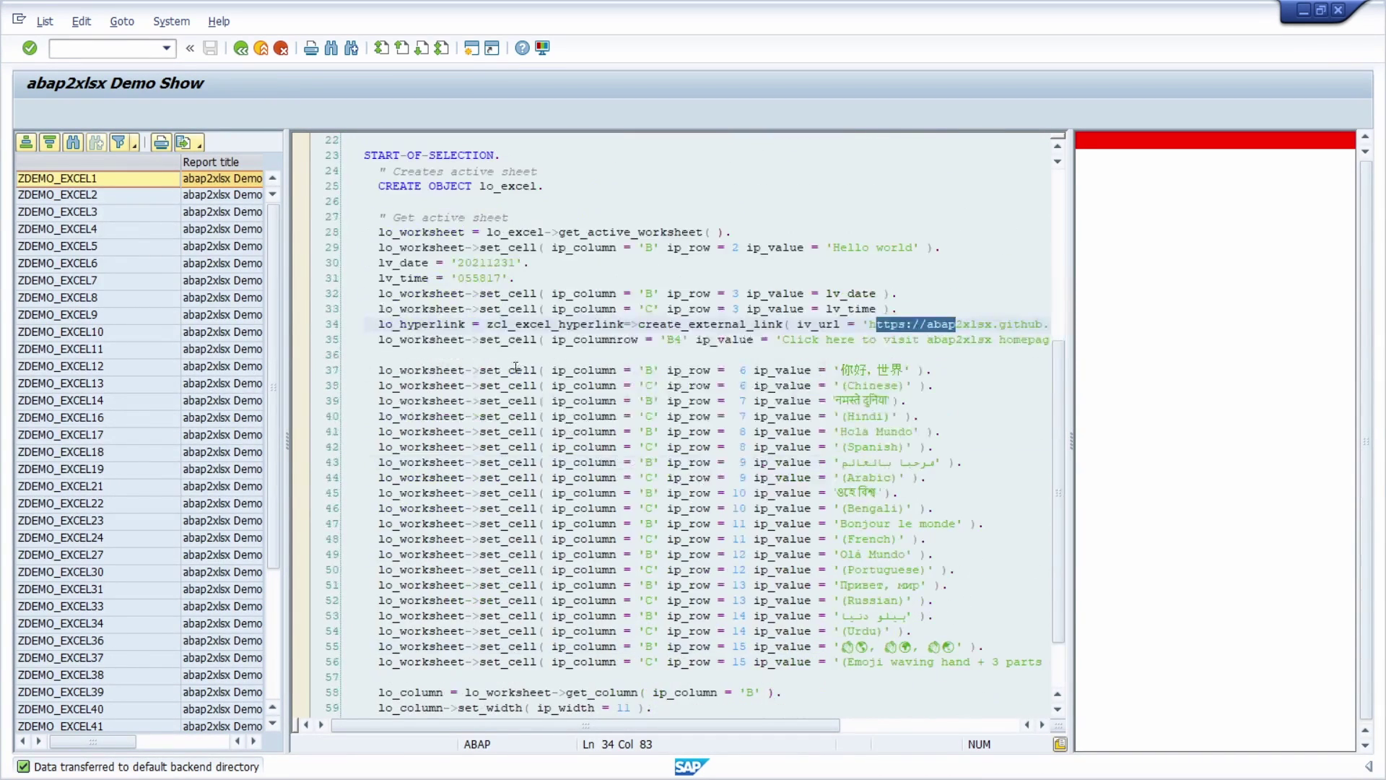
left_click_drag(600, 514, 365, 416)
scroll(666, 522, "up", 6)
left_click(517, 463)
scroll(520, 458, "up", 3)
scroll(519, 456, "up", 4)
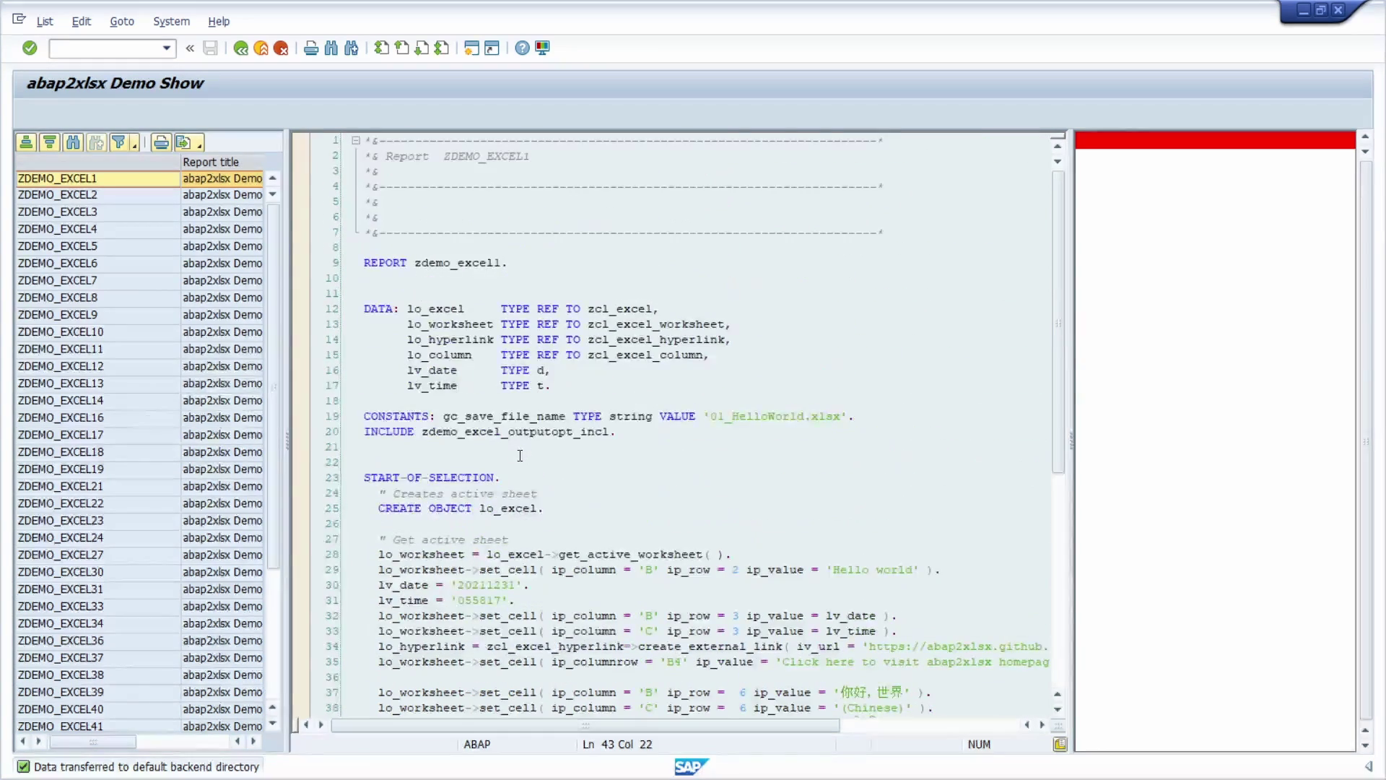